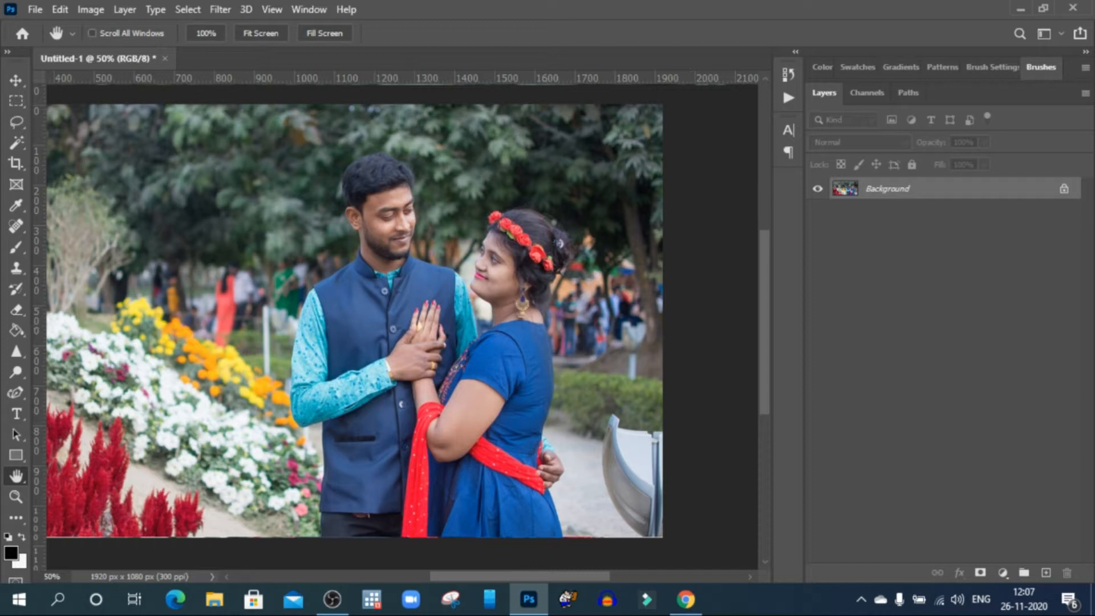
{"action": "left_click", "coordinate": [35, 9]}
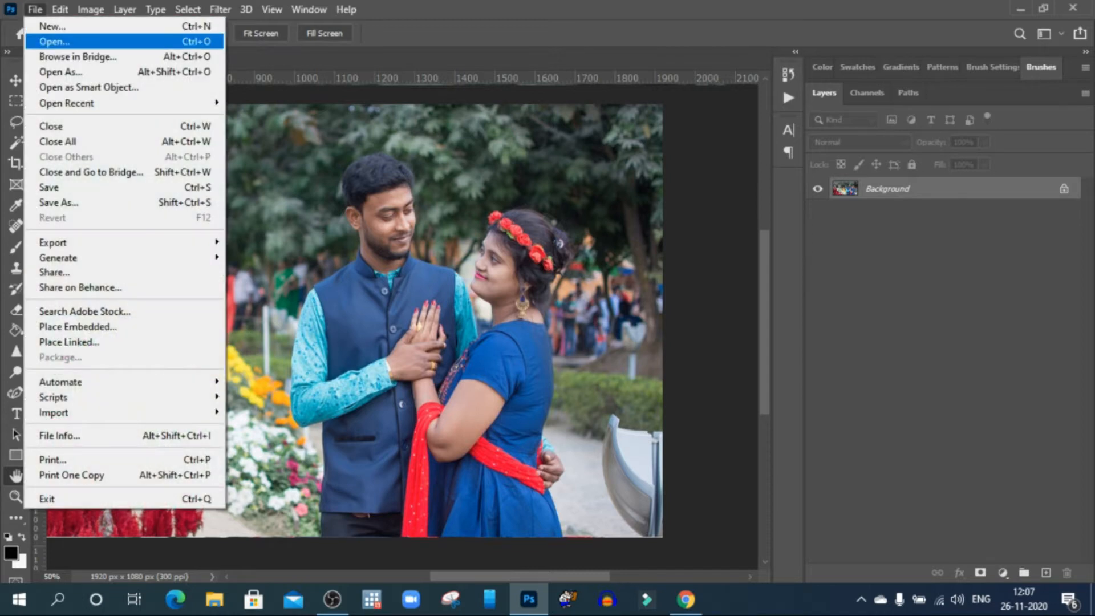
{"action": "left_click", "coordinate": [54, 41]}
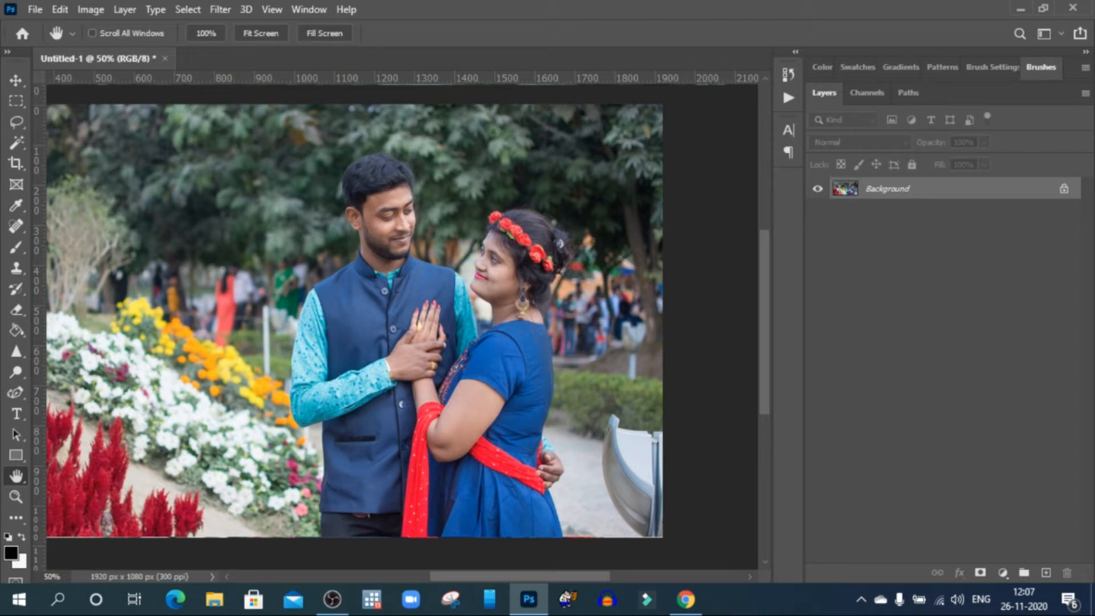
Duplicate the Background layer and rename the copy "foreground".
{"action": "key", "text": "ctrl+j"}
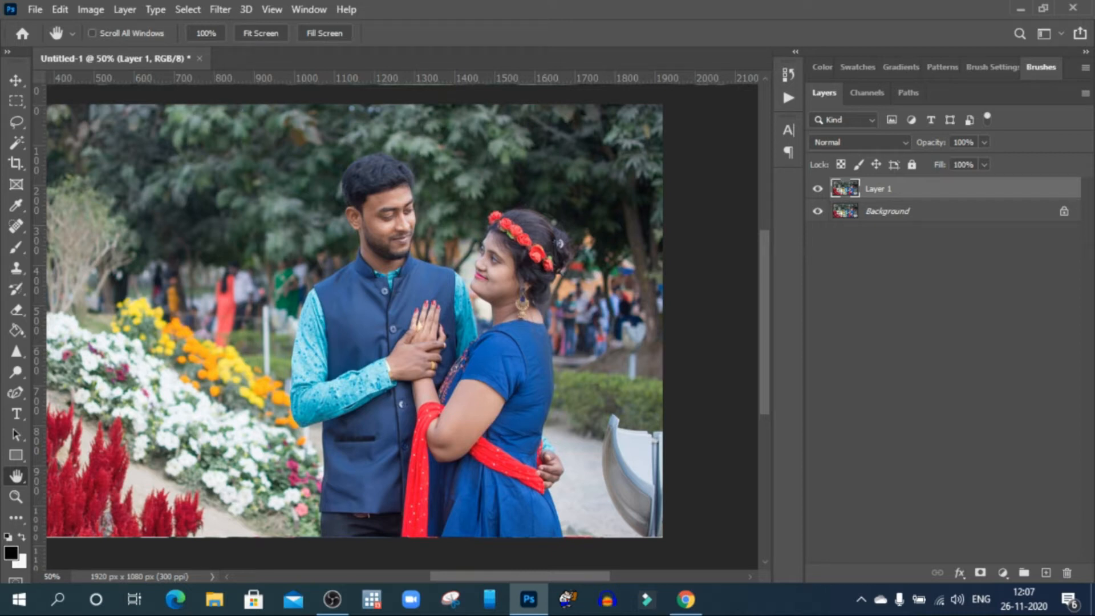
{"action": "double_click", "coordinate": [879, 188]}
{"action": "type", "text": "foreground"}
{"action": "key", "text": "Return"}
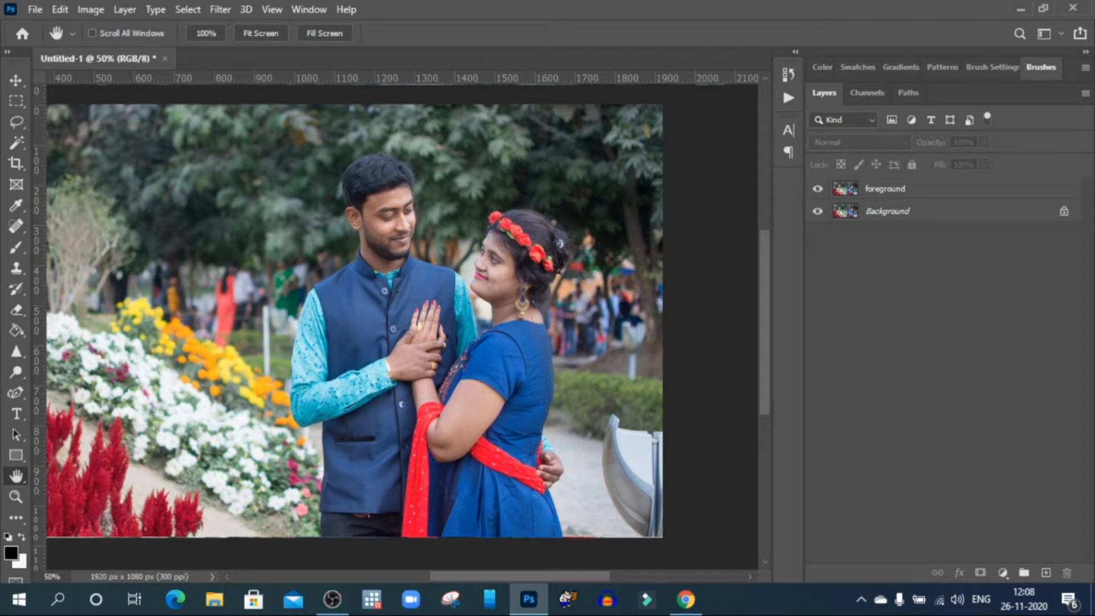
Hide the foreground layer and select the couple on the Background layer with automatic subject selection.
{"action": "left_click", "coordinate": [817, 188]}
{"action": "left_click", "coordinate": [887, 211]}
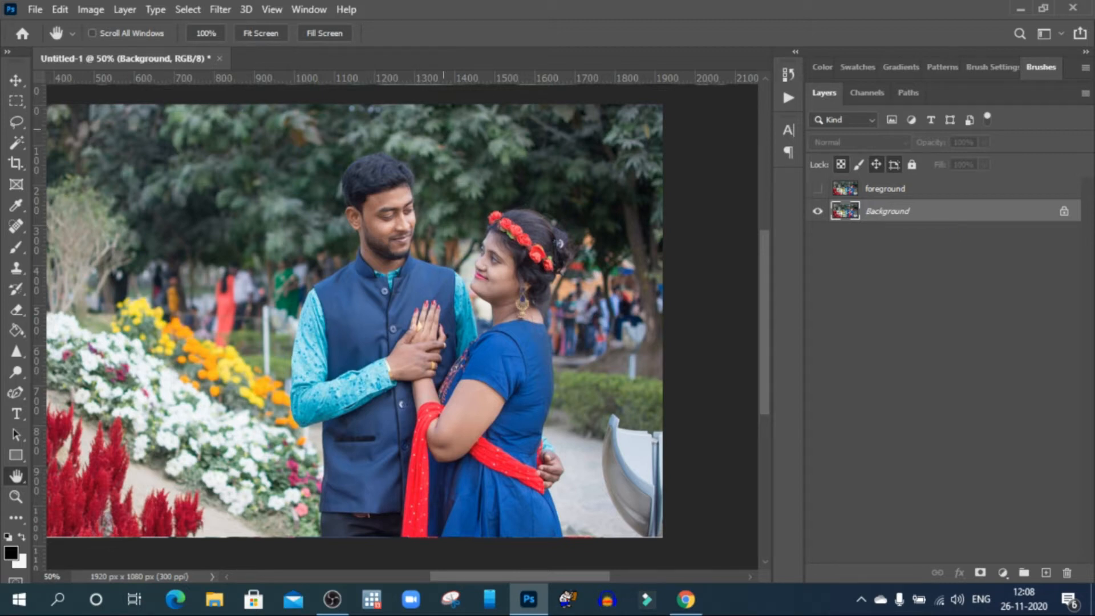
{"action": "left_click", "coordinate": [188, 9]}
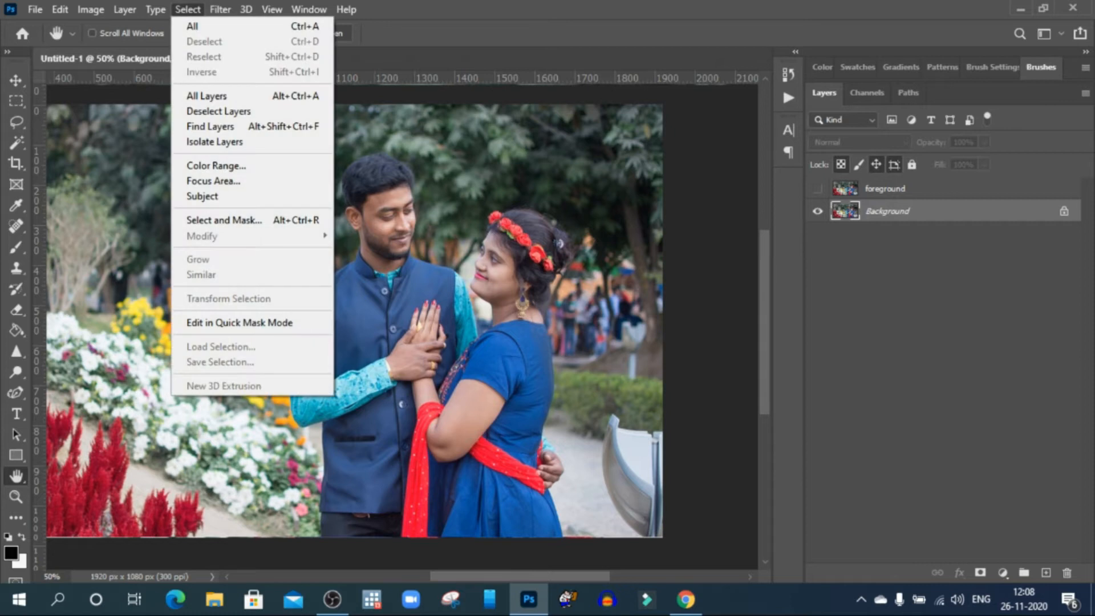
{"action": "left_click", "coordinate": [203, 196]}
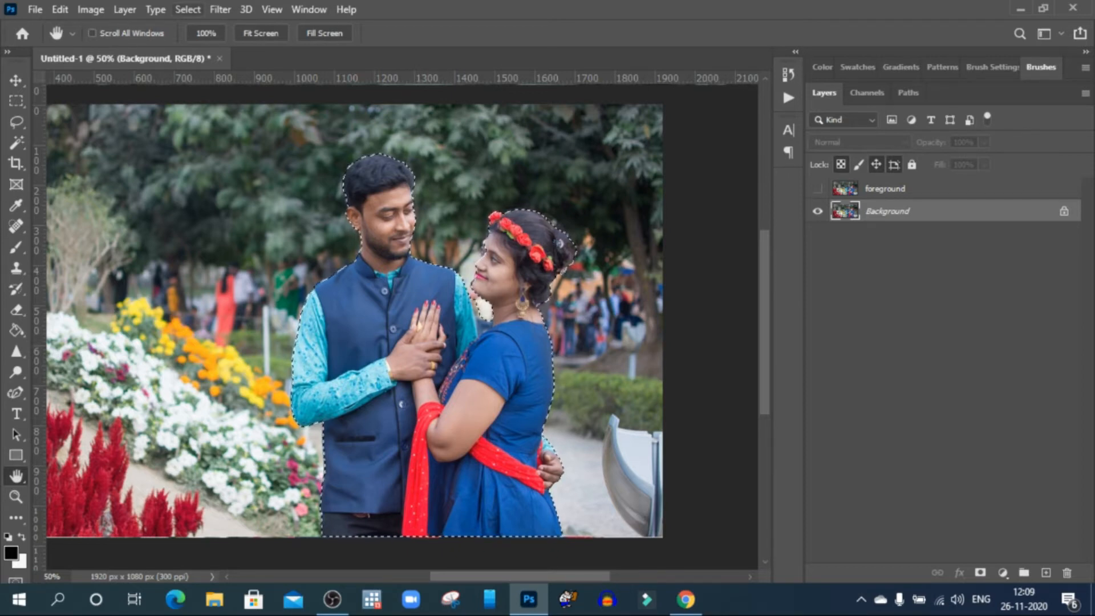
Expand the selection around the couple by 5 pixels.
{"action": "left_click", "coordinate": [188, 9]}
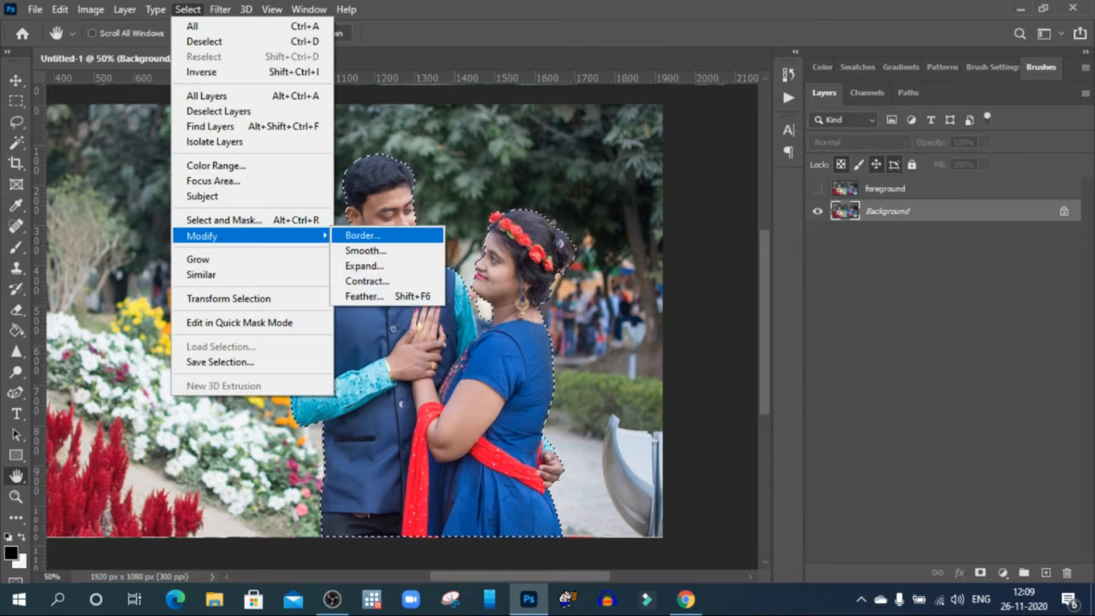
{"action": "left_click", "coordinate": [365, 266]}
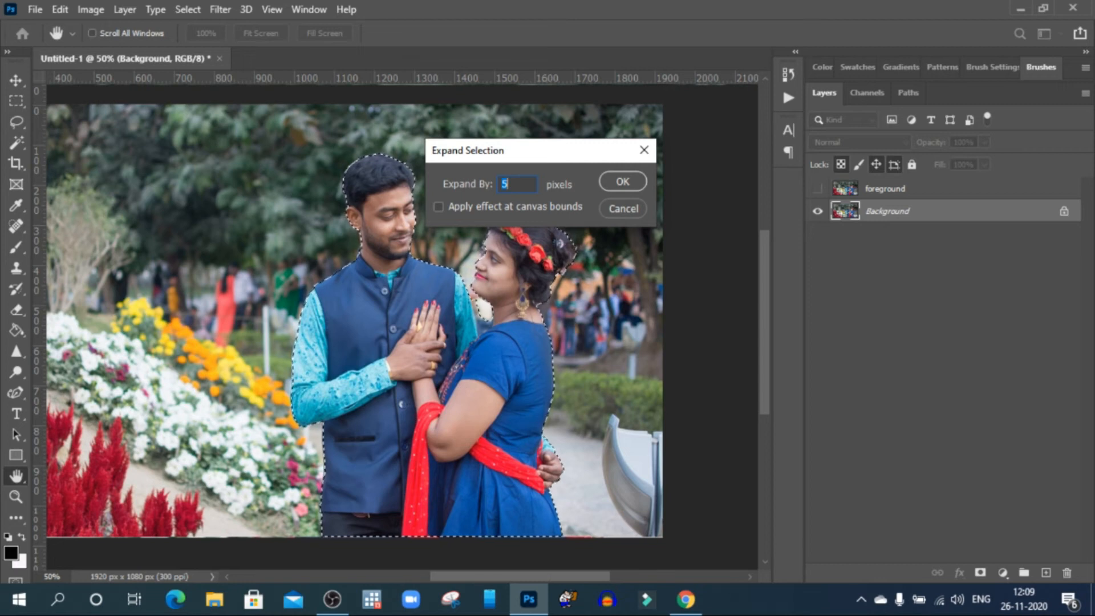
{"action": "key", "text": "Return"}
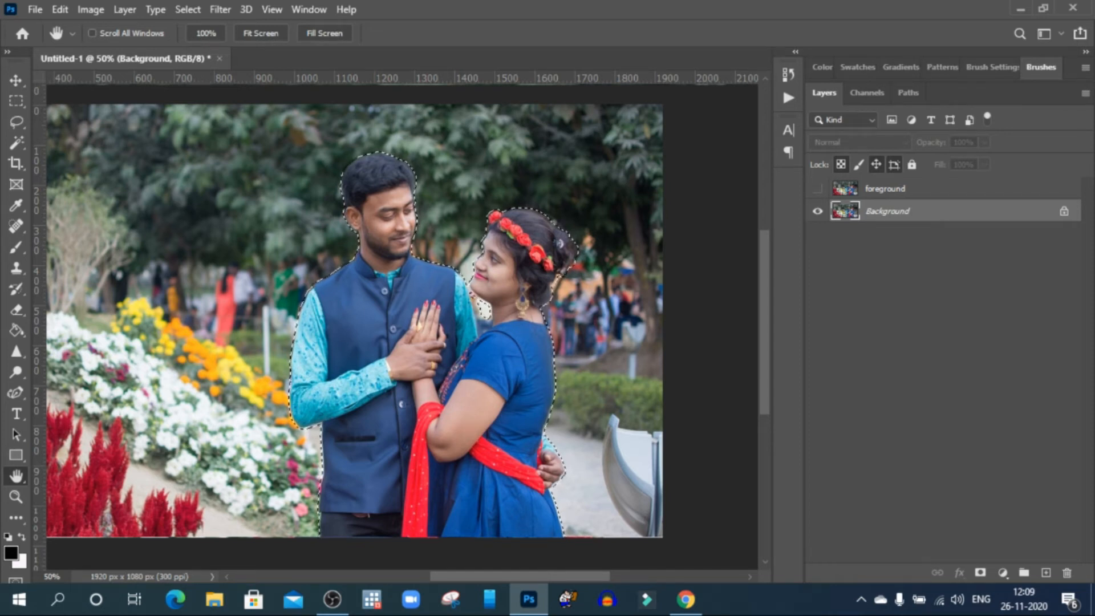
Replace the selected couple using Content-Aware Fill, with the result output to a duplicate layer.
{"action": "key", "text": "alt+e"}
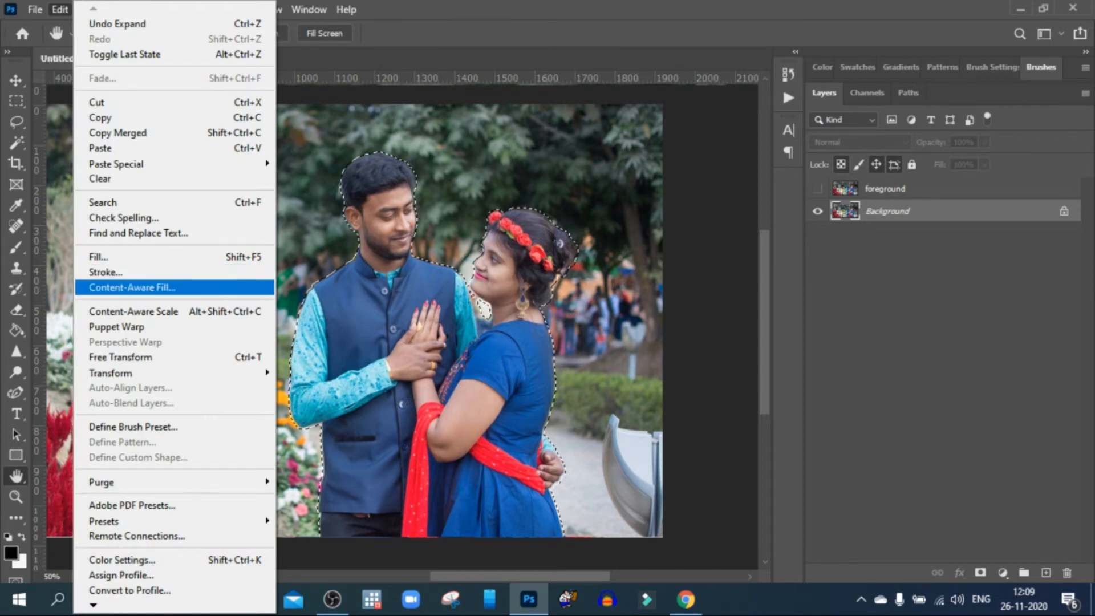
{"action": "key", "text": "Return"}
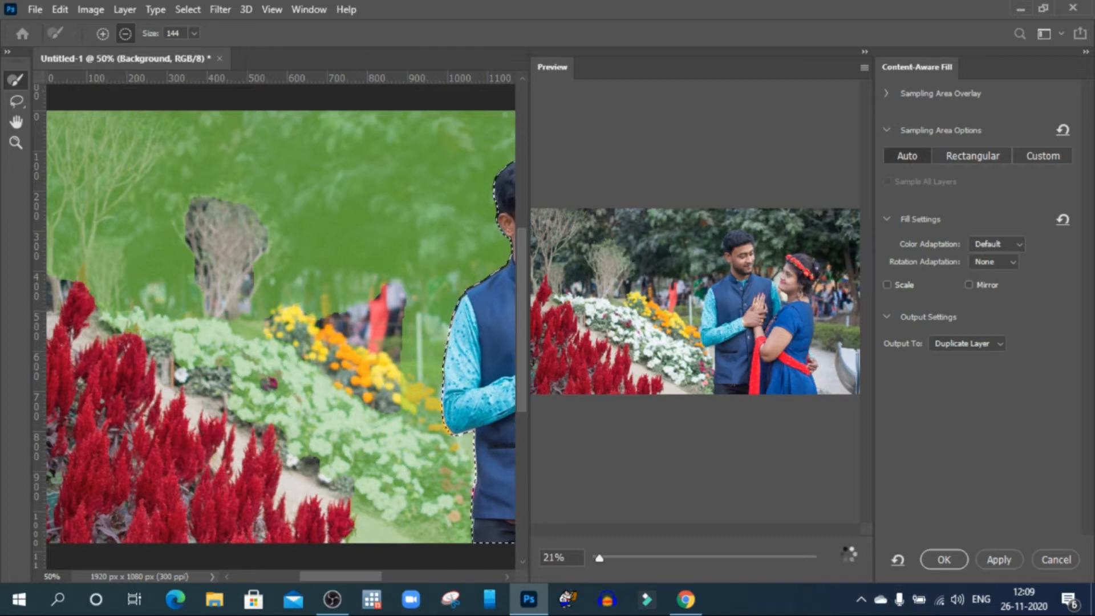
{"action": "left_click", "coordinate": [967, 343]}
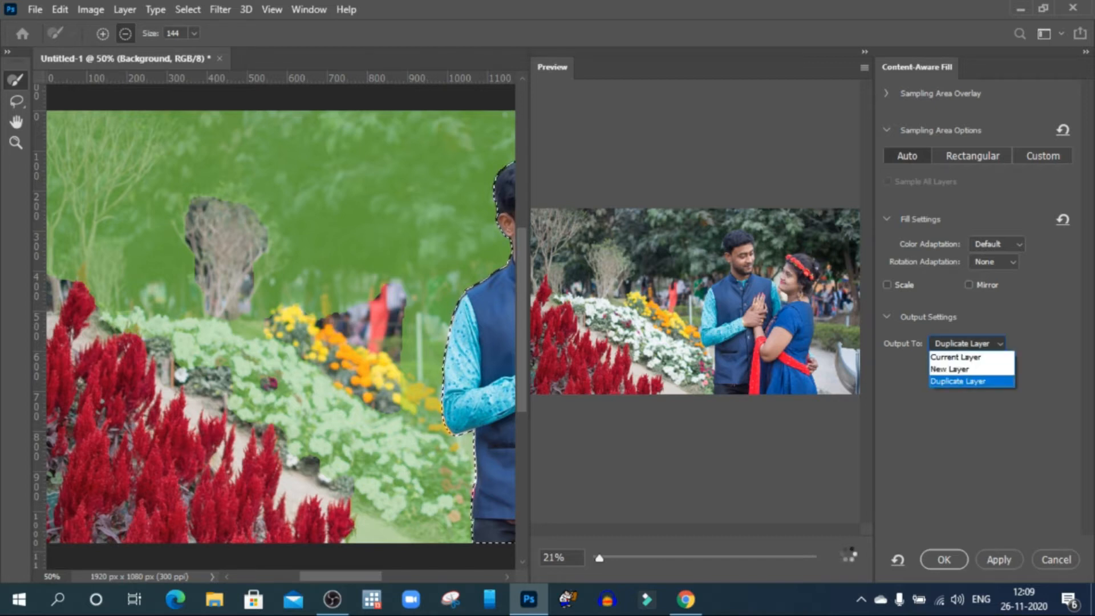
{"action": "left_click", "coordinate": [959, 382]}
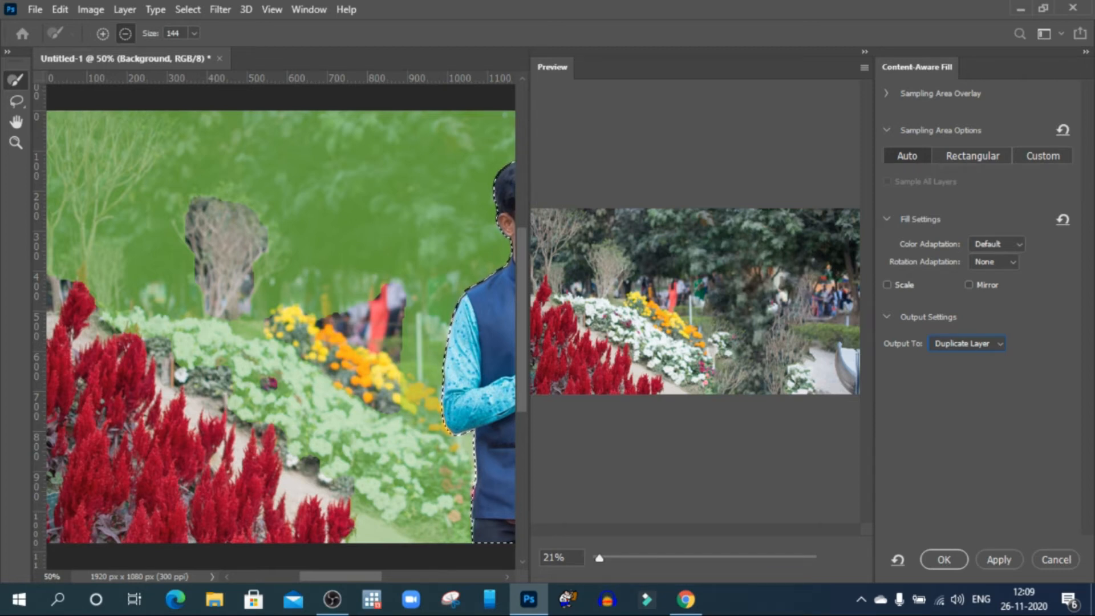
{"action": "left_click", "coordinate": [945, 559]}
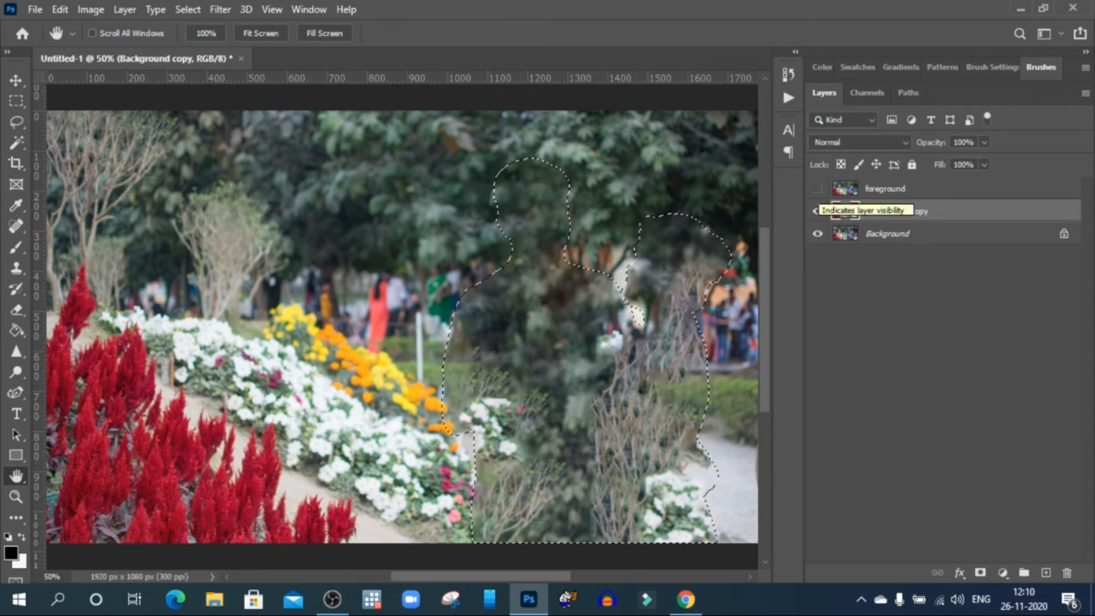
Show only the foreground layer and add a layer mask to it from the couple's selection.
{"action": "left_click", "coordinate": [818, 189]}
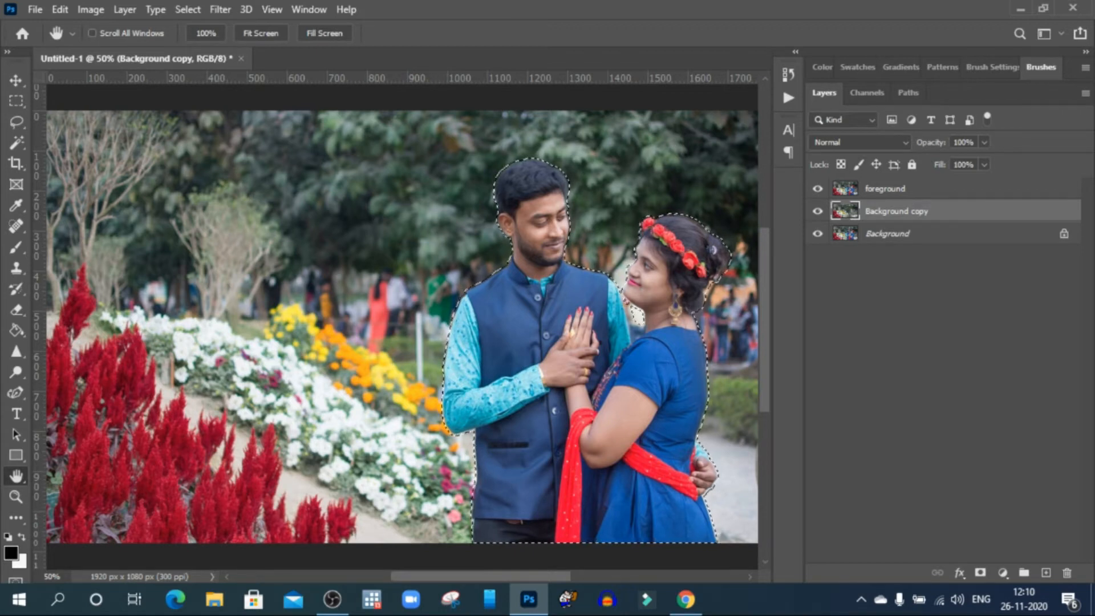
{"action": "left_click", "coordinate": [817, 211]}
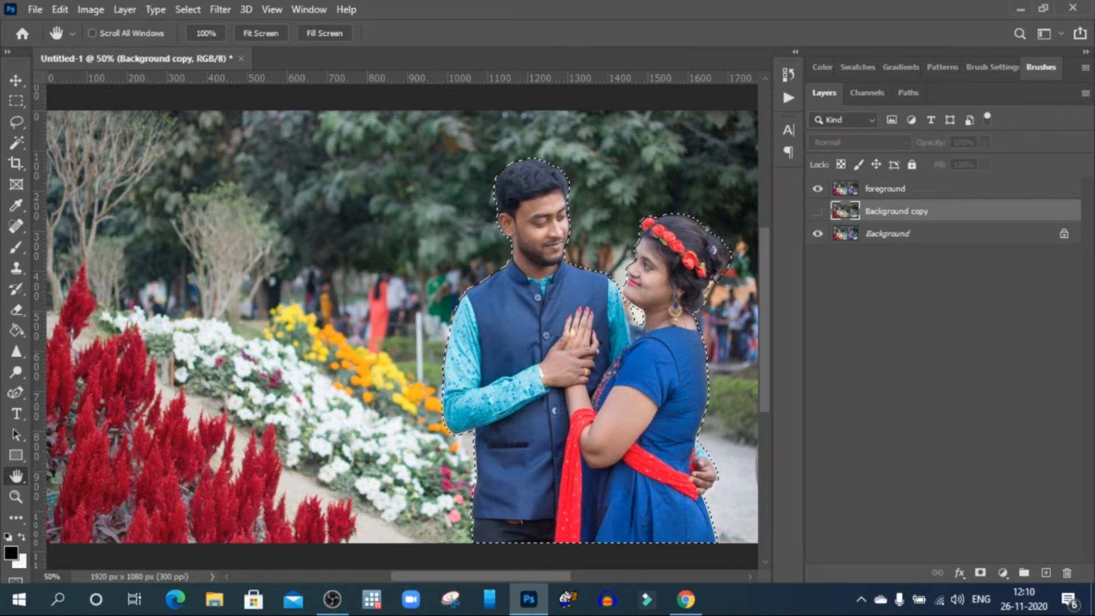
{"action": "left_click", "coordinate": [818, 233]}
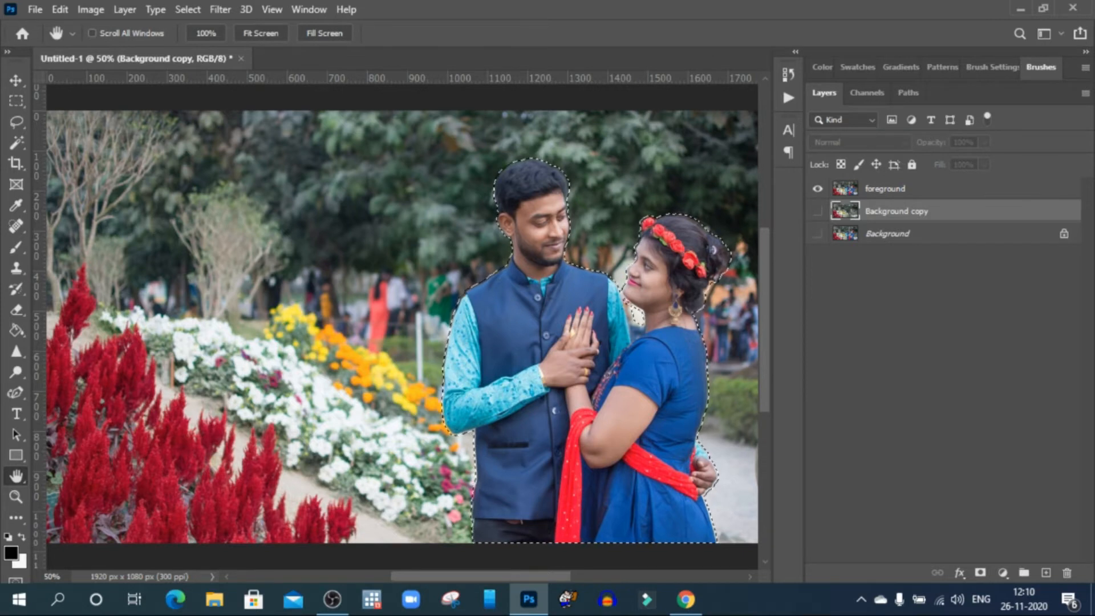
{"action": "left_click", "coordinate": [886, 189]}
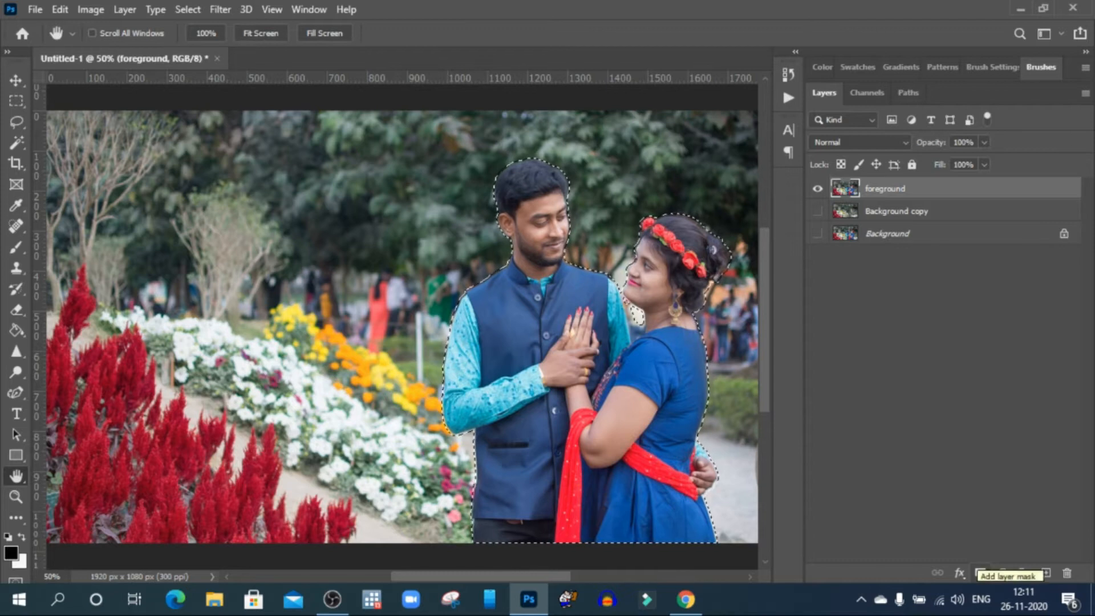
{"action": "left_click", "coordinate": [981, 572]}
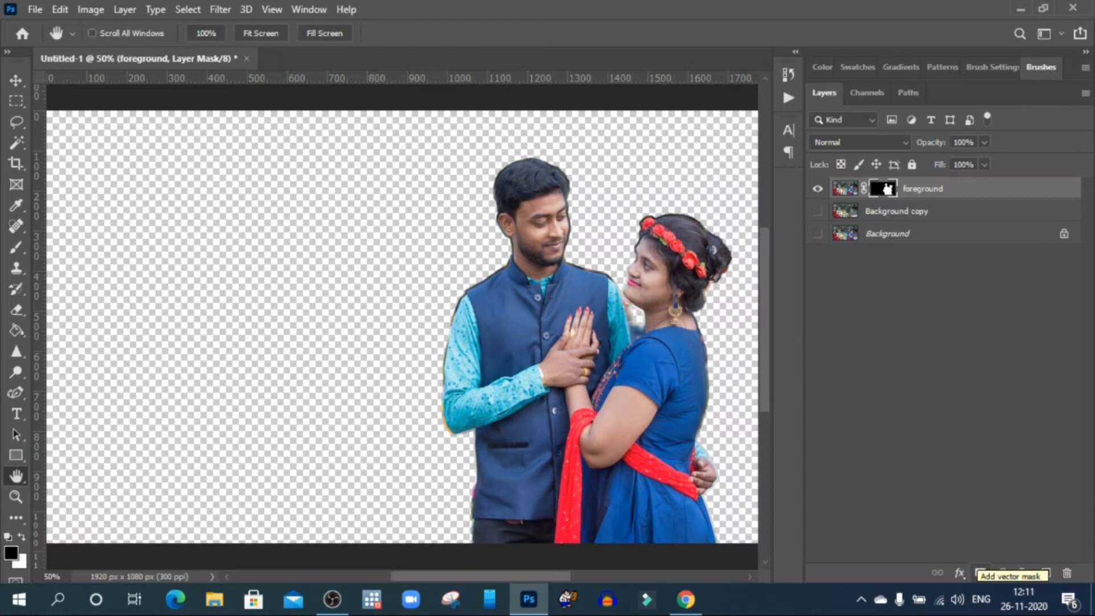
Apply the Minimum filter with a radius of 6 pixels to the foreground layer's mask to trim the fringe around the couple.
{"action": "key", "text": "ctrl+1"}
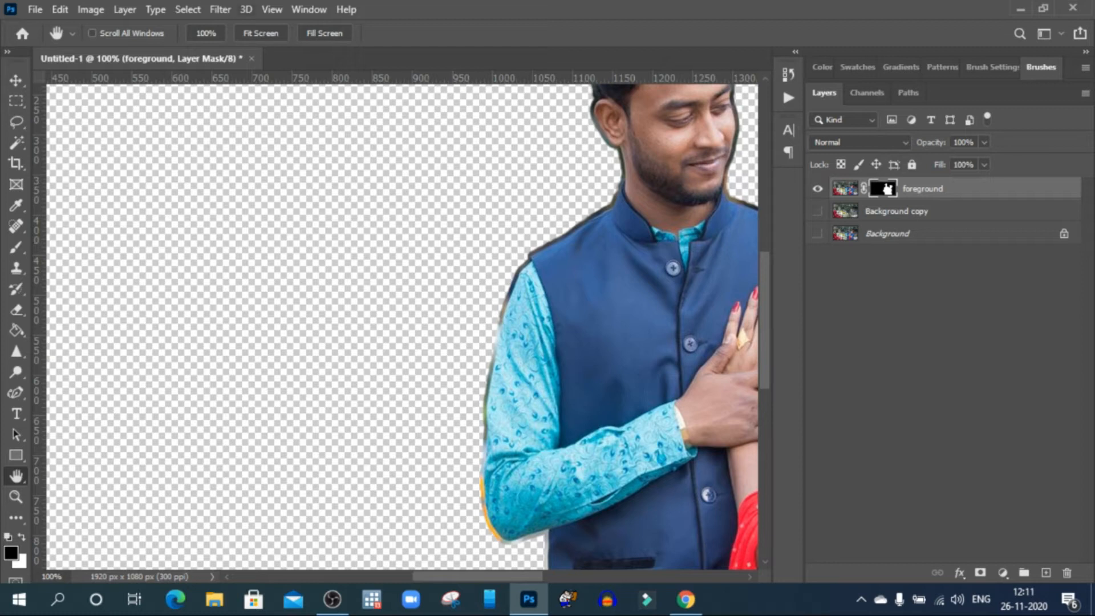
{"action": "left_click", "coordinate": [220, 9]}
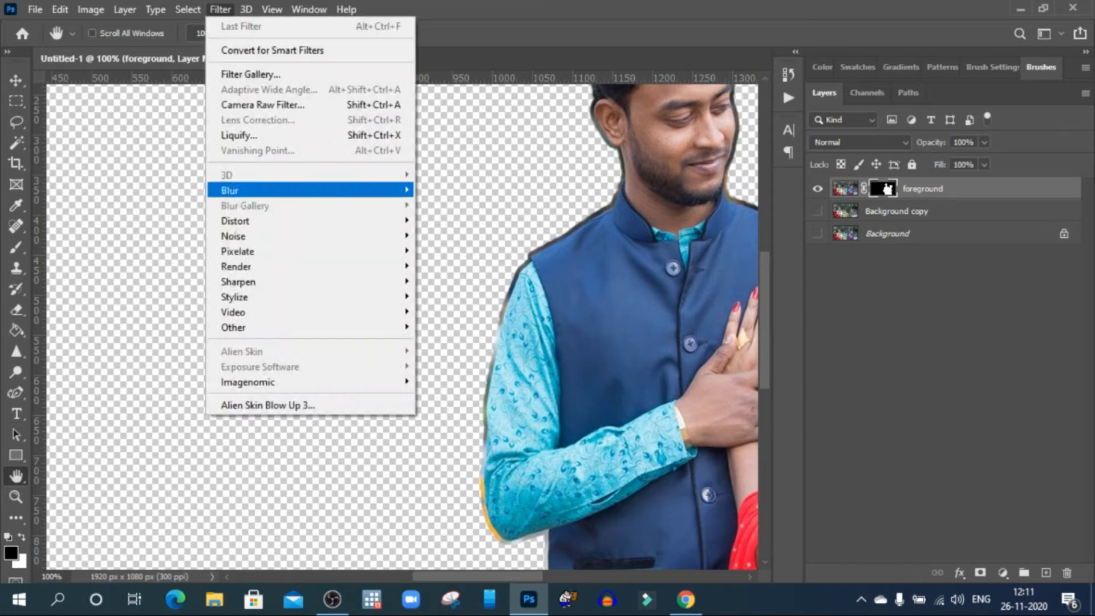
{"action": "mouse_move", "coordinate": [239, 327]}
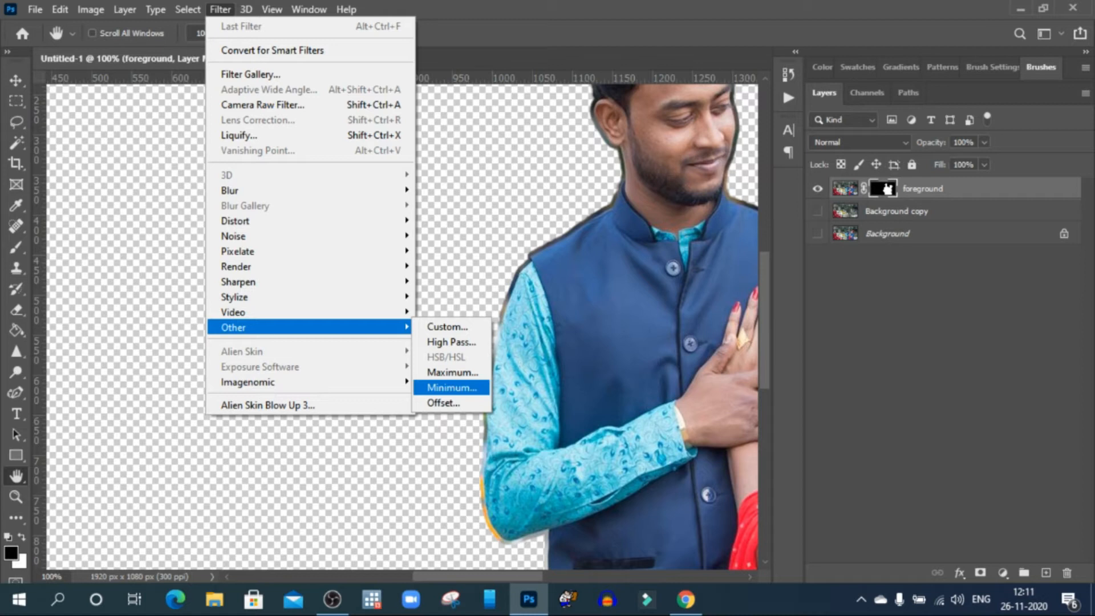
{"action": "left_click", "coordinate": [451, 388]}
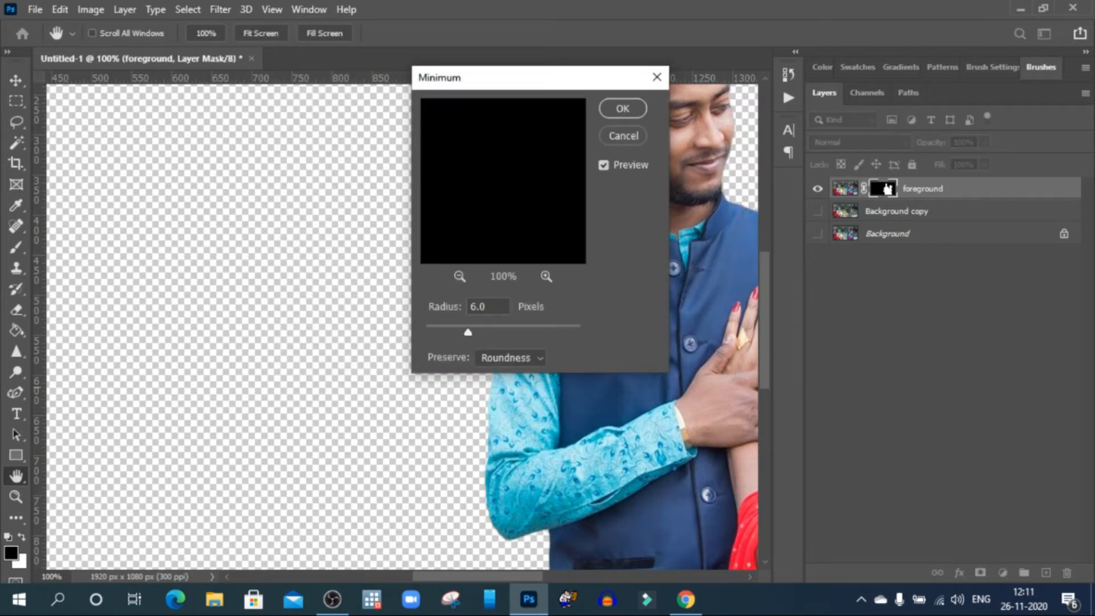
{"action": "left_click_drag", "start_coordinate": [561, 80], "coordinate": [308, 116]}
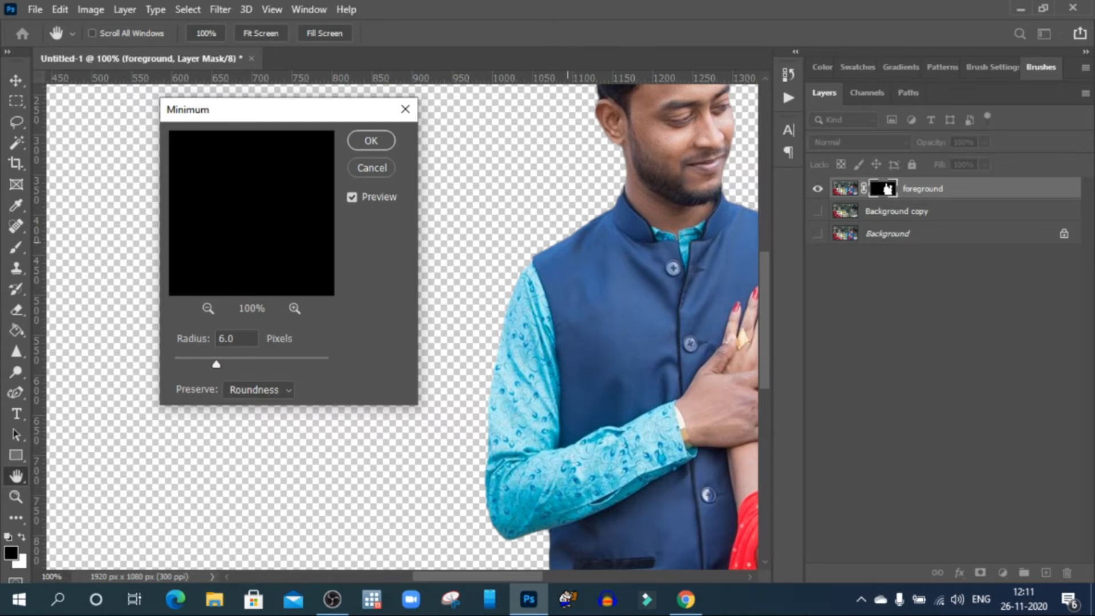
{"action": "left_click", "coordinate": [566, 241]}
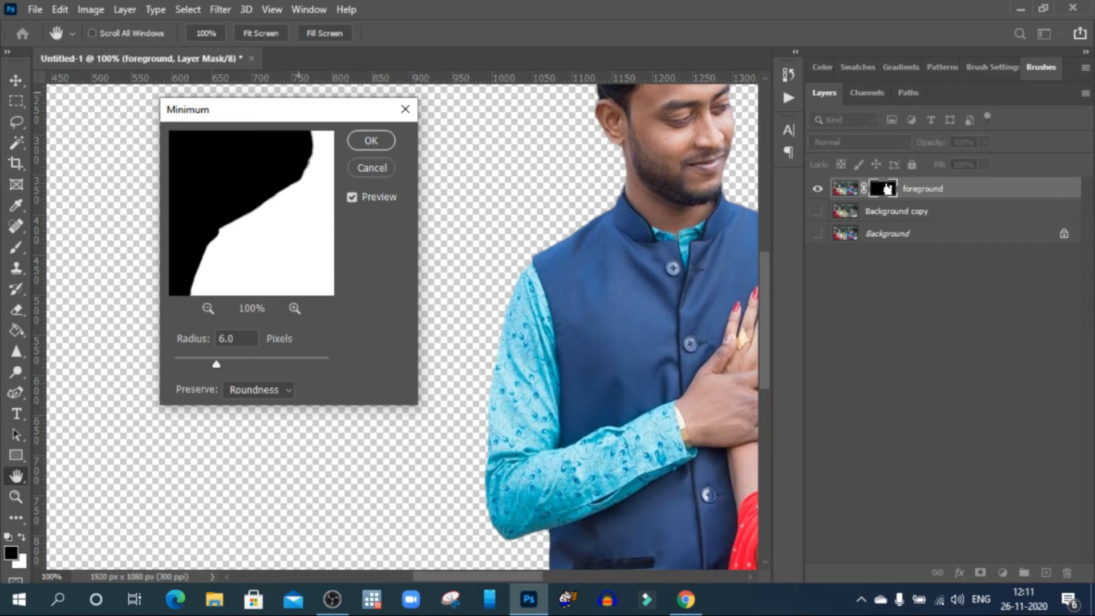
{"action": "left_click_drag", "start_coordinate": [348, 113], "coordinate": [306, 147]}
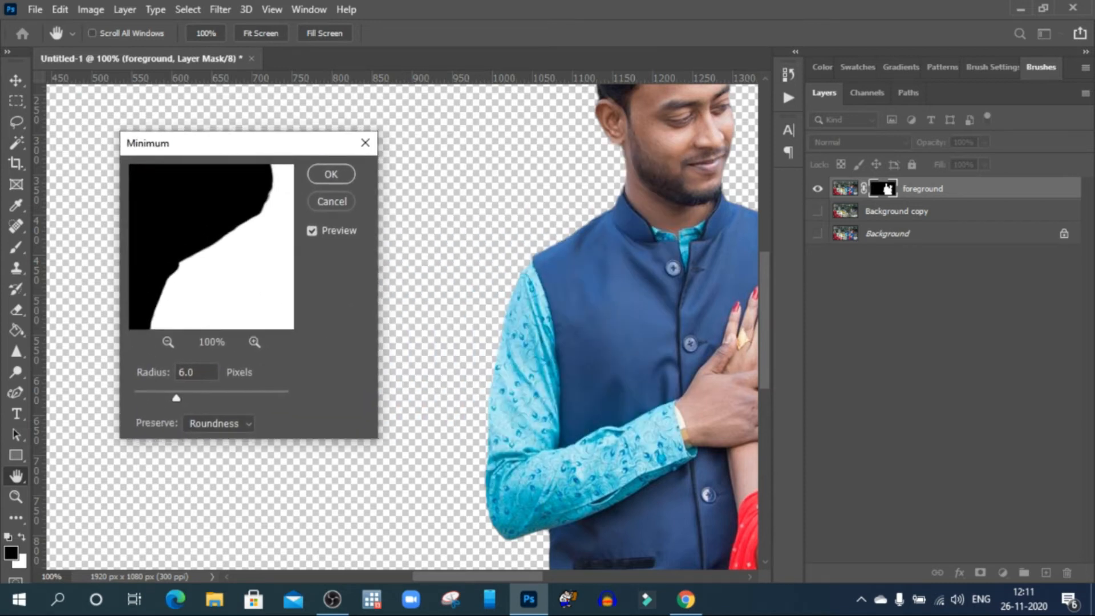
{"action": "left_click_drag", "start_coordinate": [176, 398], "coordinate": [179, 398]}
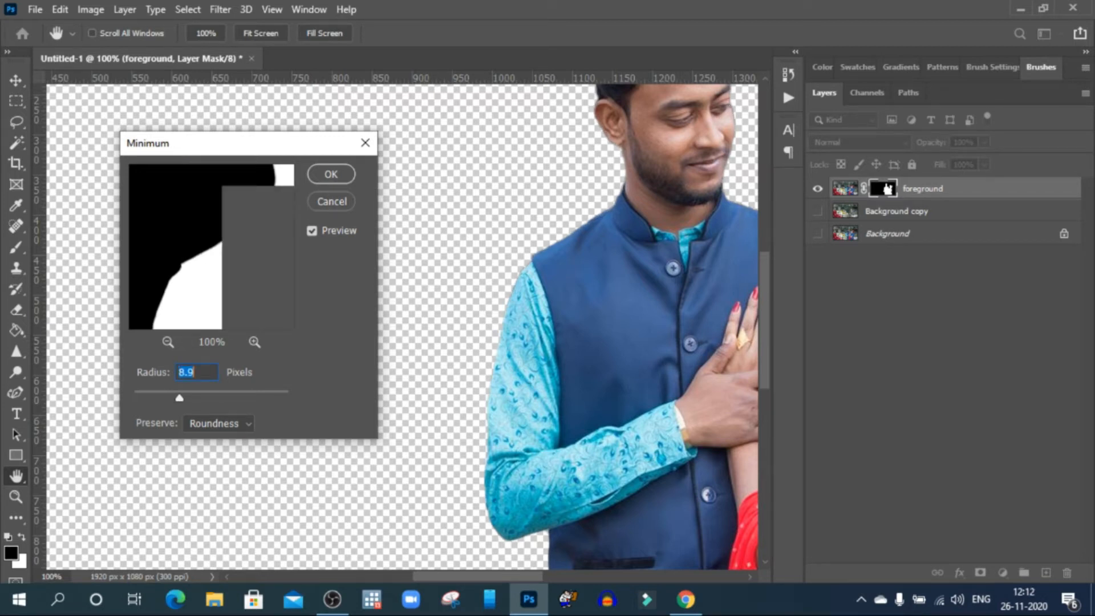
{"action": "mouse_move", "coordinate": [180, 398]}
{"action": "left_mouse_down"}
{"action": "mouse_move", "coordinate": [167, 397]}
{"action": "mouse_move", "coordinate": [190, 398]}
{"action": "left_mouse_up"}
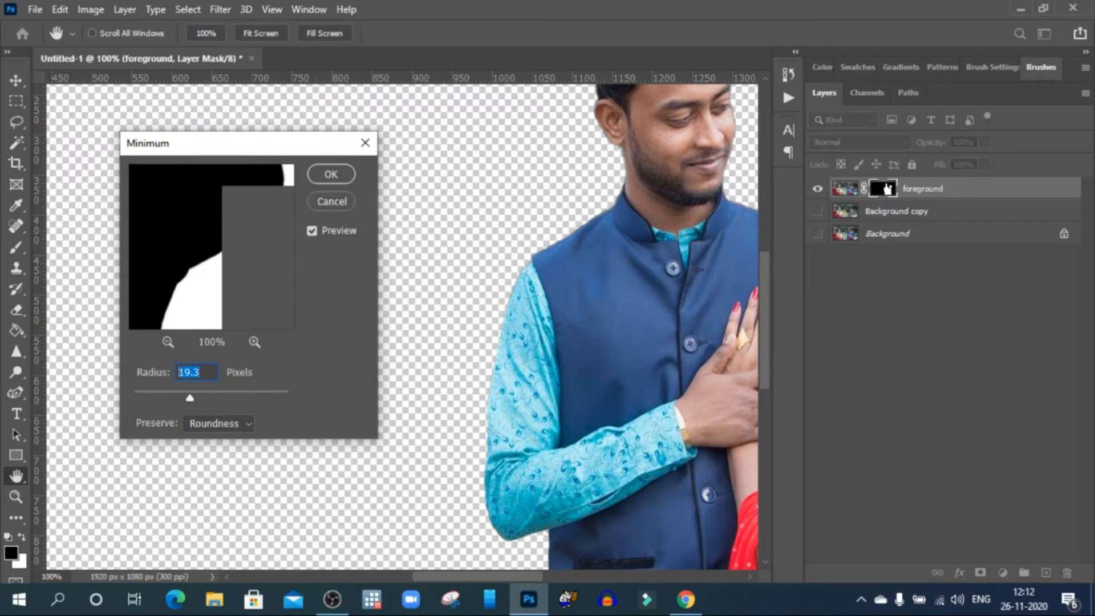
{"action": "type", "text": "6"}
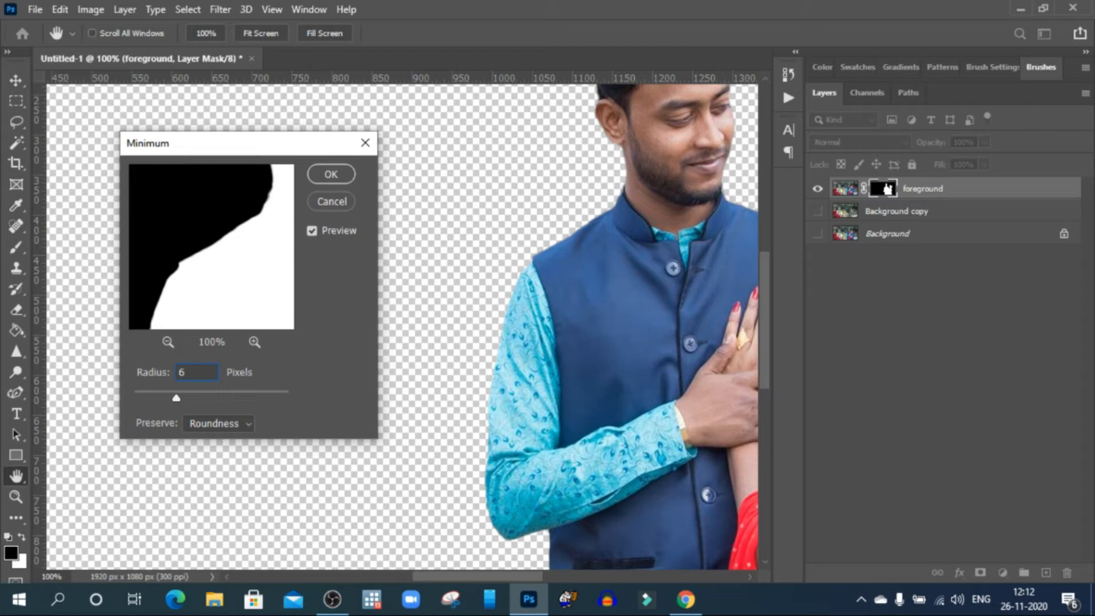
{"action": "left_click", "coordinate": [330, 174]}
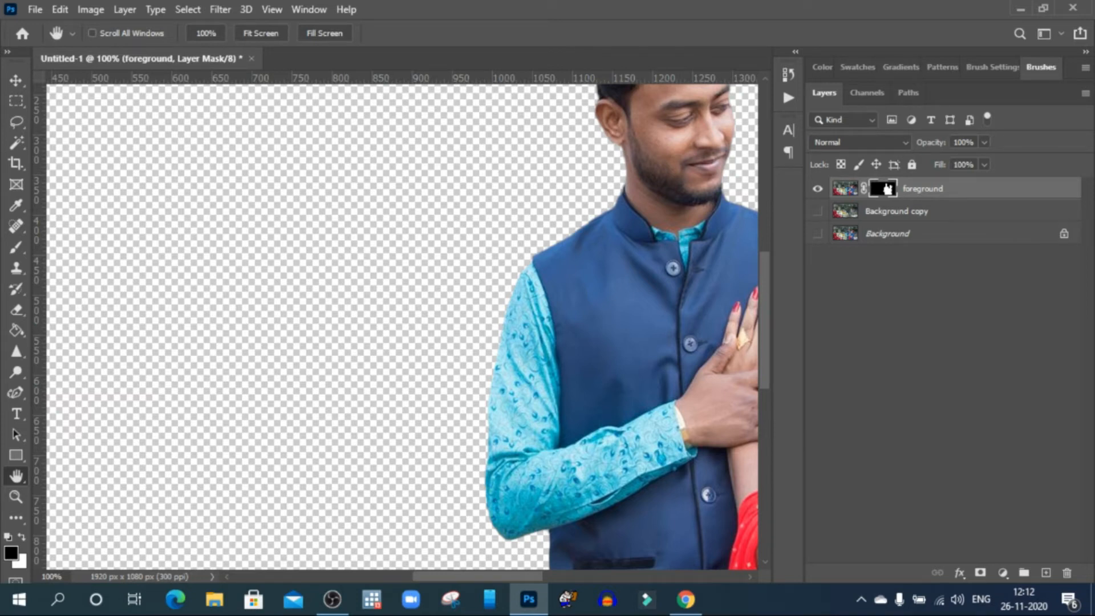
Show the Background copy layer behind the masked couple and make it the active layer.
{"action": "left_click", "coordinate": [818, 211]}
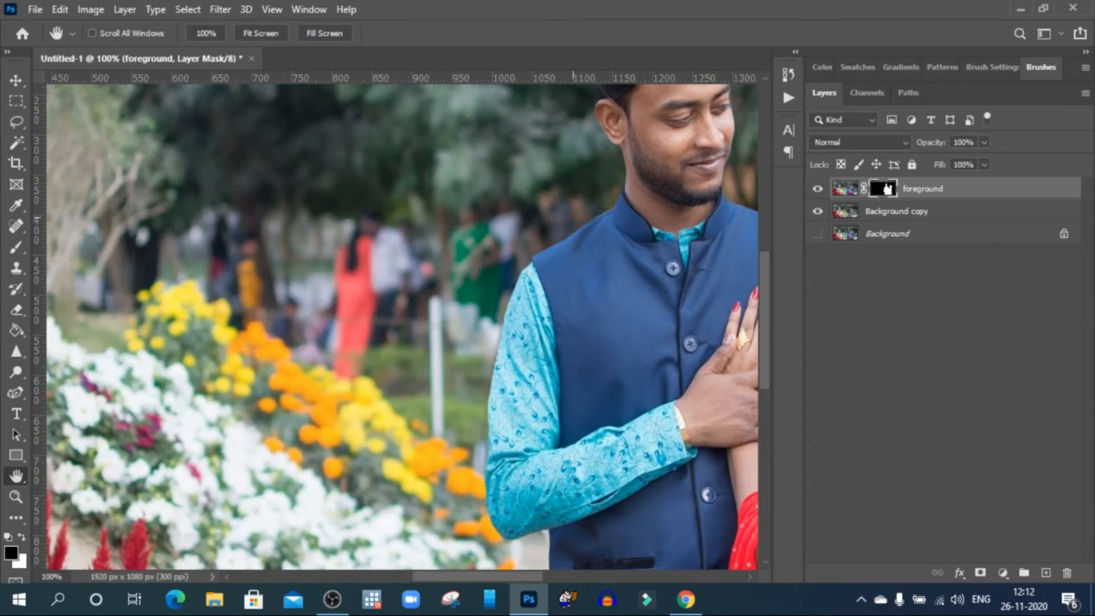
{"action": "key", "text": "ctrl+minus"}
{"action": "key", "text": "ctrl+minus"}
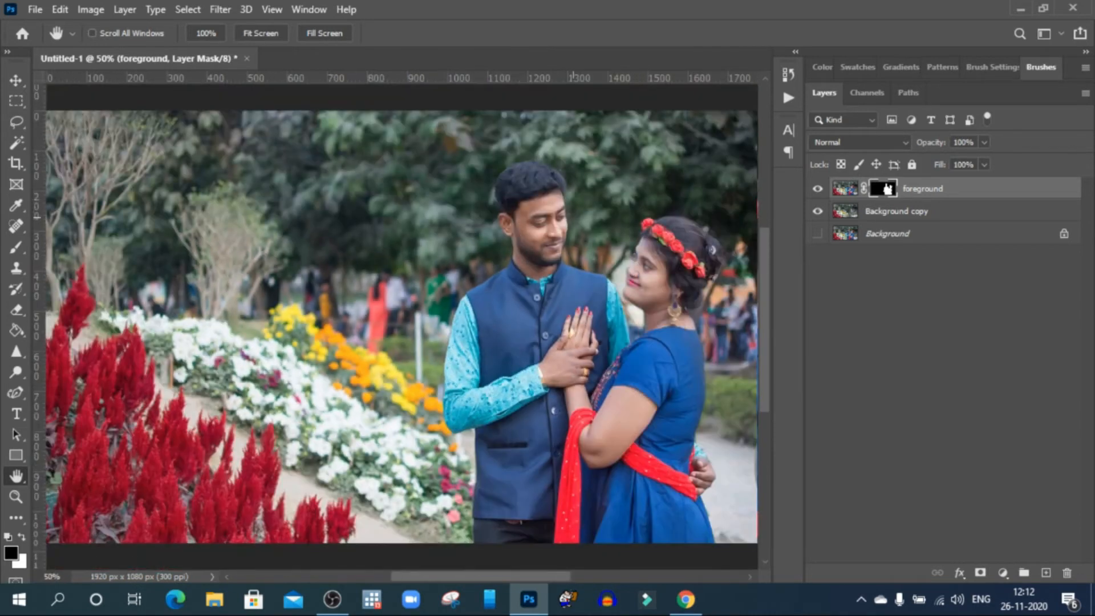
{"action": "key", "text": "ctrl+plus"}
{"action": "left_click_drag", "start_coordinate": [660, 308], "coordinate": [503, 302]}
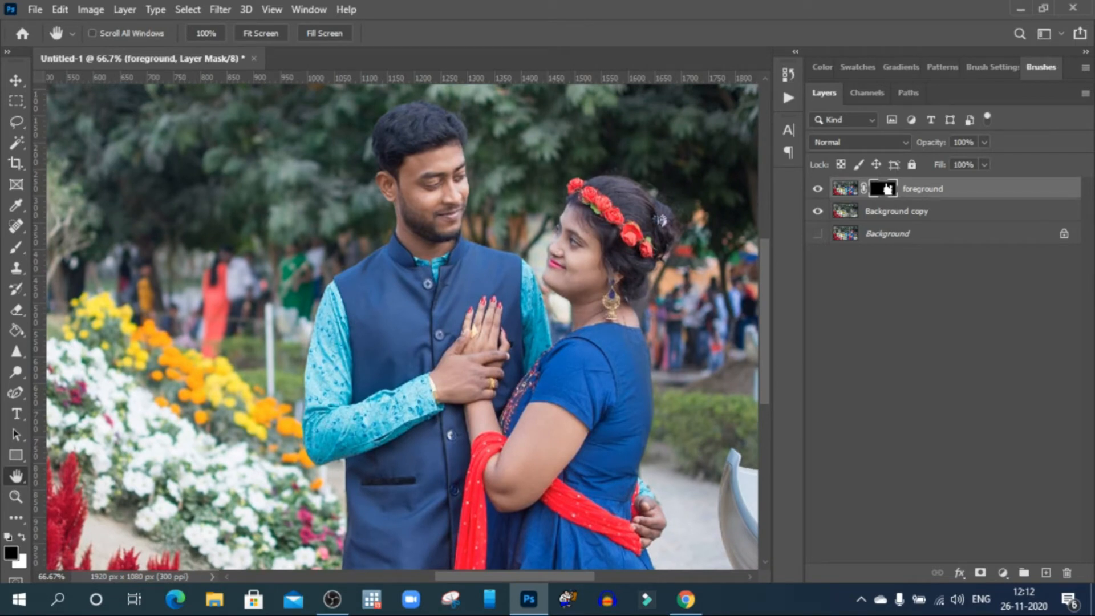
{"action": "left_click", "coordinate": [944, 211]}
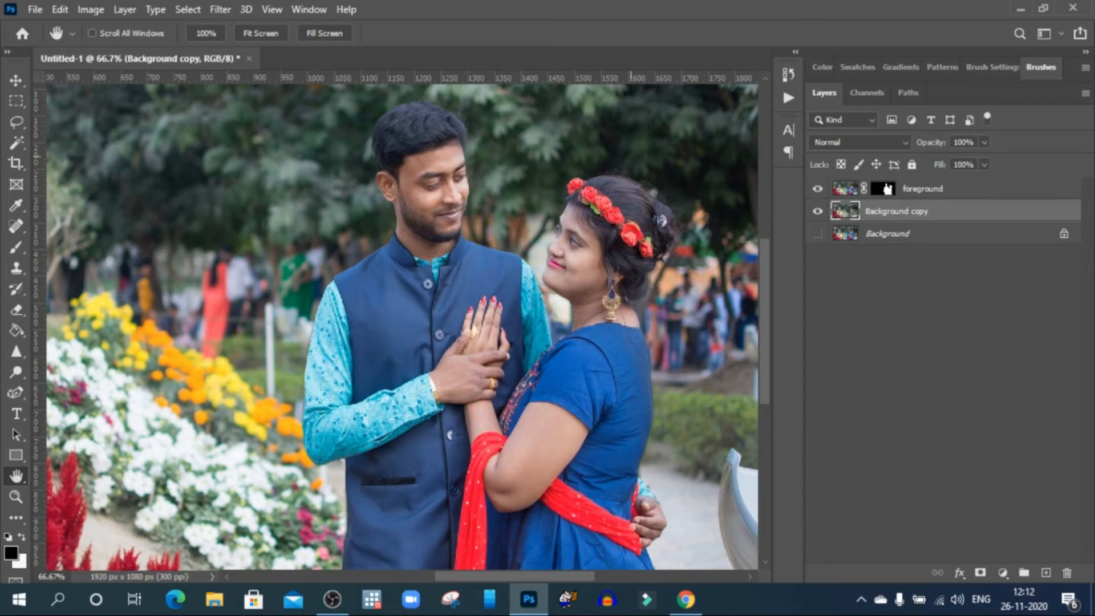
Start a Tilt-Shift blur on the Background copy layer and place its focus band across the bottom of the photo with a short upper transition.
{"action": "key", "text": "ctrl+minus"}
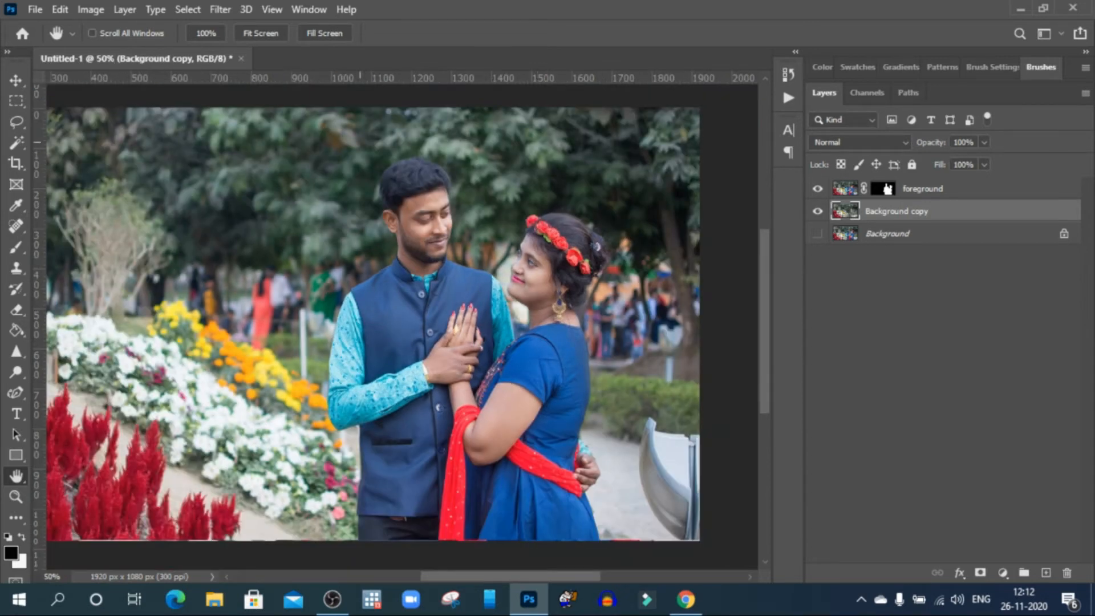
{"action": "left_click", "coordinate": [220, 9]}
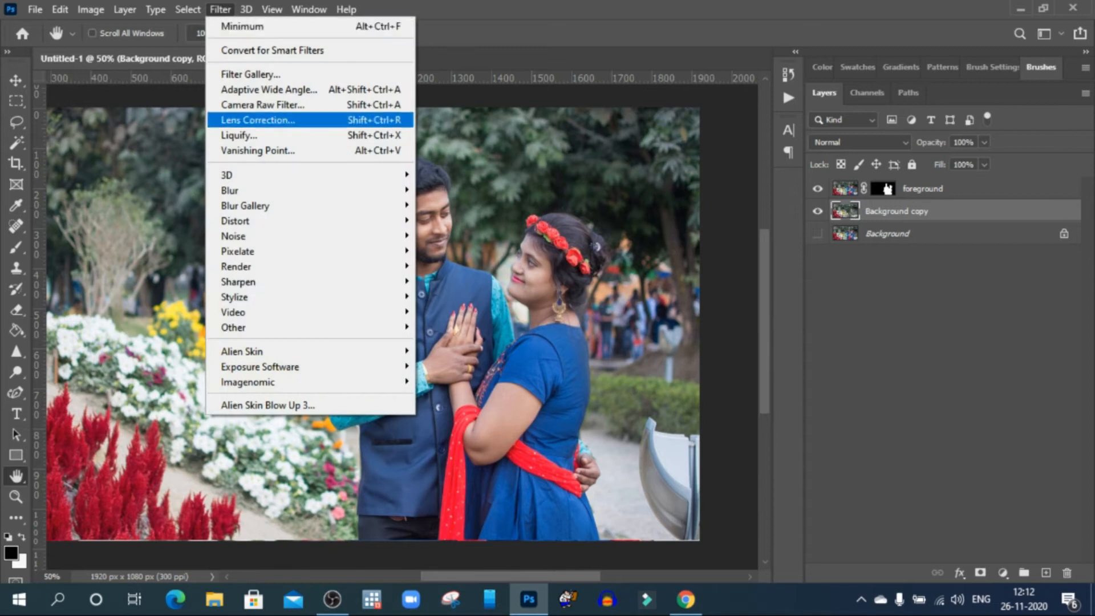
{"action": "mouse_move", "coordinate": [240, 190]}
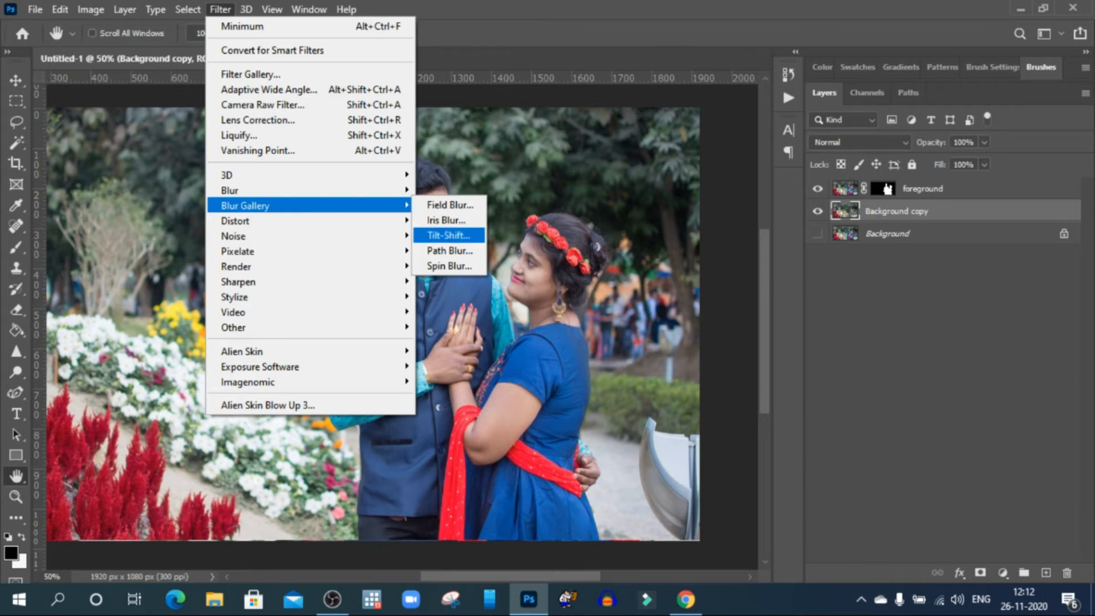
{"action": "left_click", "coordinate": [449, 235]}
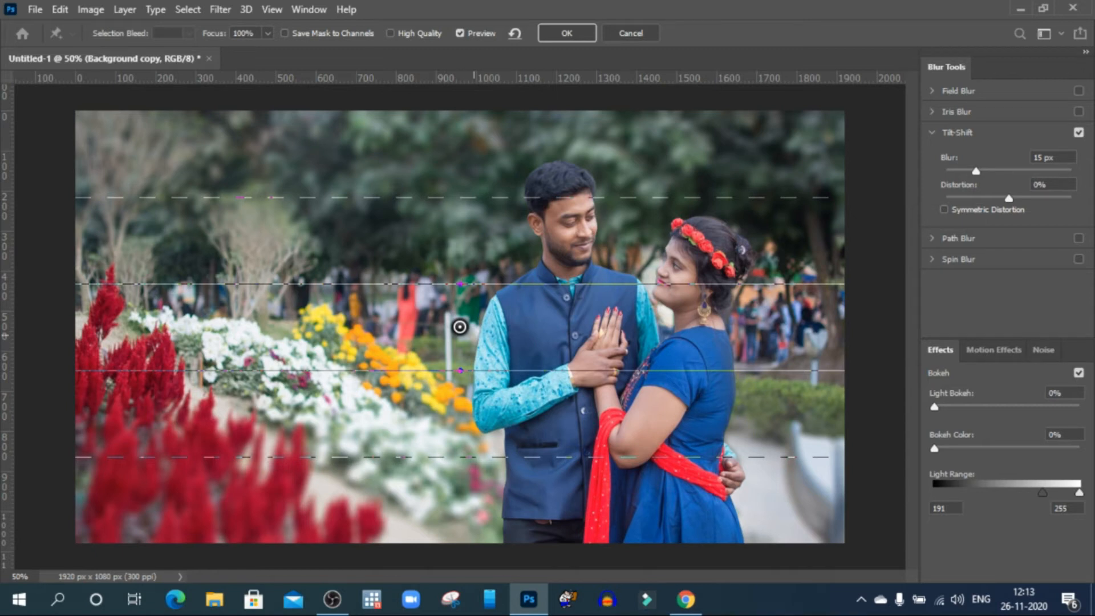
{"action": "left_click_drag", "start_coordinate": [460, 327], "coordinate": [601, 479]}
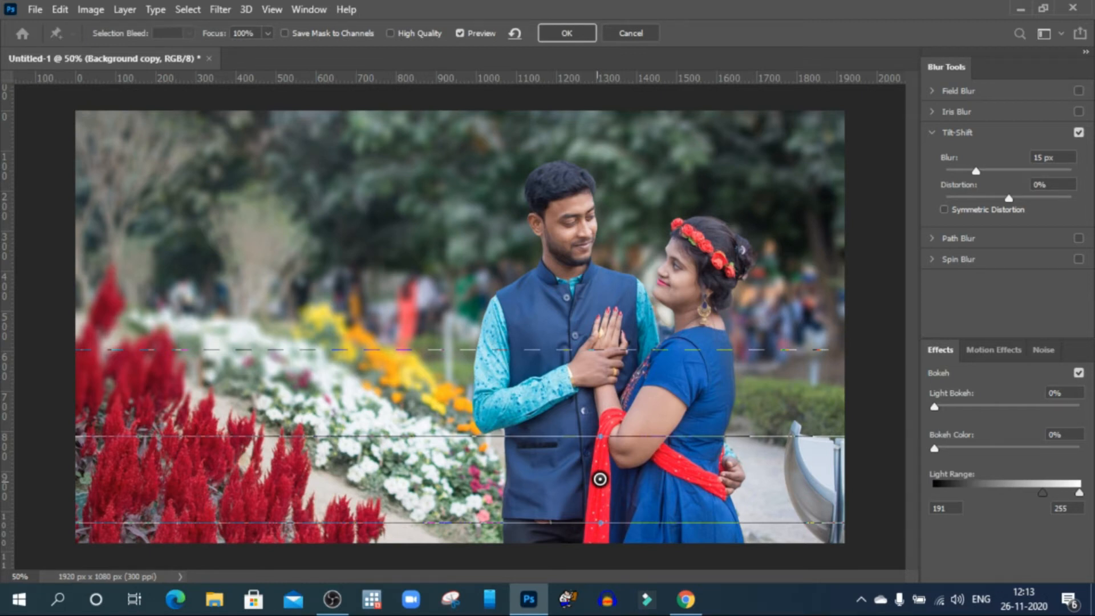
{"action": "mouse_move", "coordinate": [742, 349]}
{"action": "left_mouse_down"}
{"action": "mouse_move", "coordinate": [769, 473]}
{"action": "mouse_move", "coordinate": [791, 470]}
{"action": "left_mouse_up"}
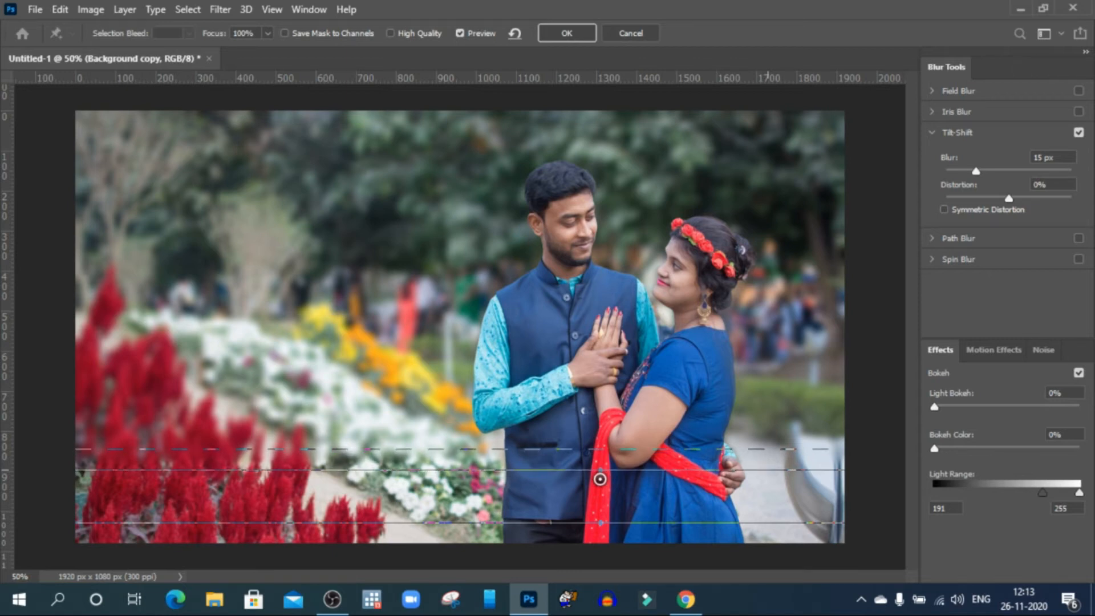
{"action": "mouse_move", "coordinate": [739, 522]}
{"action": "left_mouse_down"}
{"action": "mouse_move", "coordinate": [744, 507]}
{"action": "mouse_move", "coordinate": [745, 529]}
{"action": "left_mouse_up"}
{"action": "left_click_drag", "start_coordinate": [746, 449], "coordinate": [746, 419]}
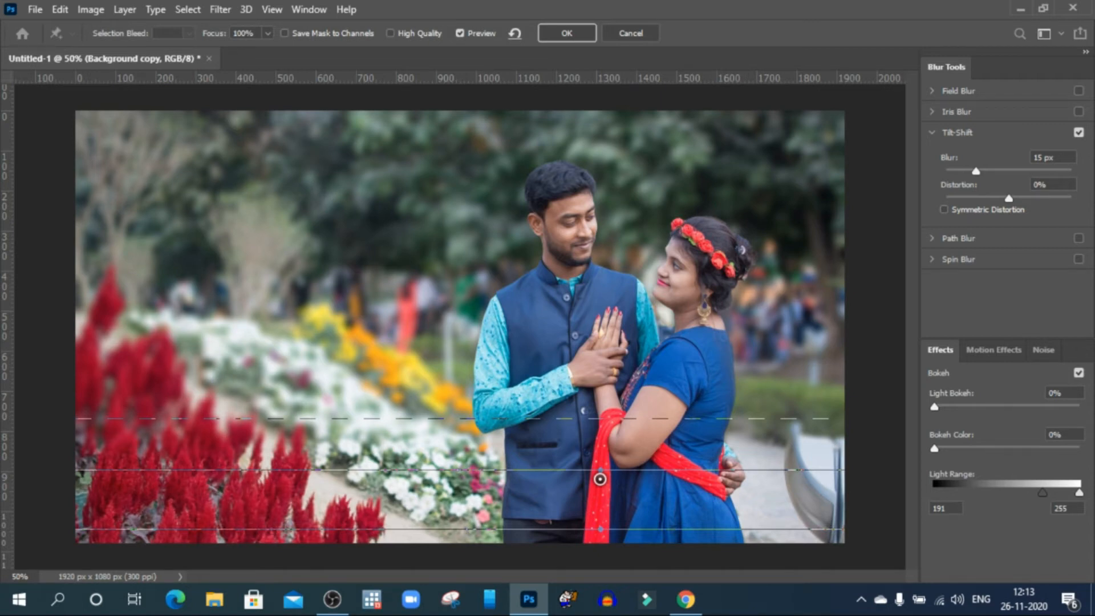
Apply the Tilt-Shift blur at 27 px with light bokeh 26%, bokeh color 66% and a light range of 167 to 249.
{"action": "left_click_drag", "start_coordinate": [976, 170], "coordinate": [988, 170]}
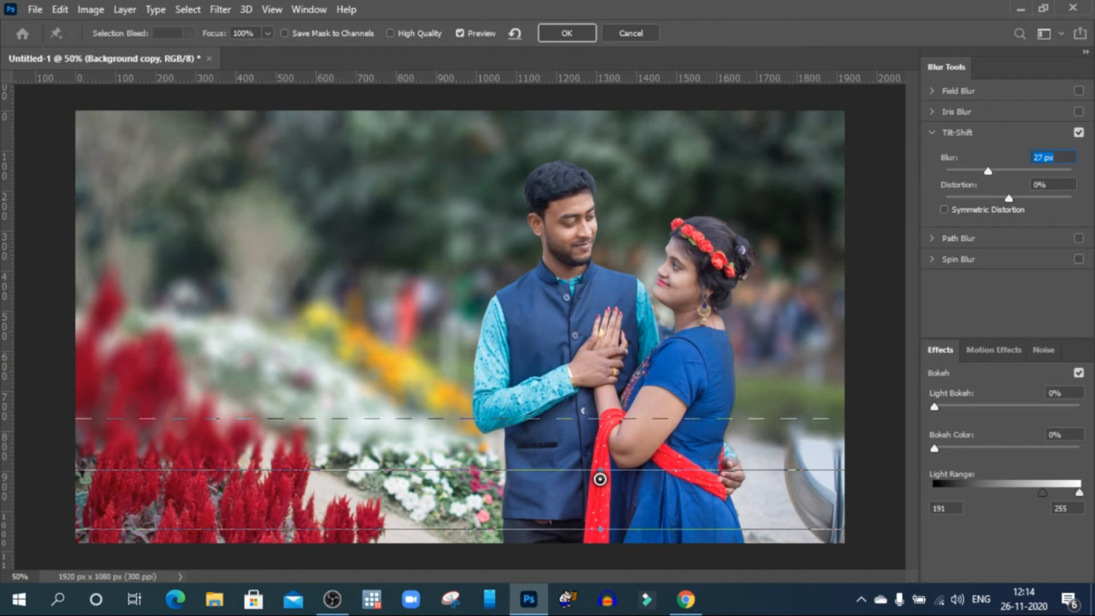
{"action": "left_click_drag", "start_coordinate": [934, 407], "coordinate": [976, 407]}
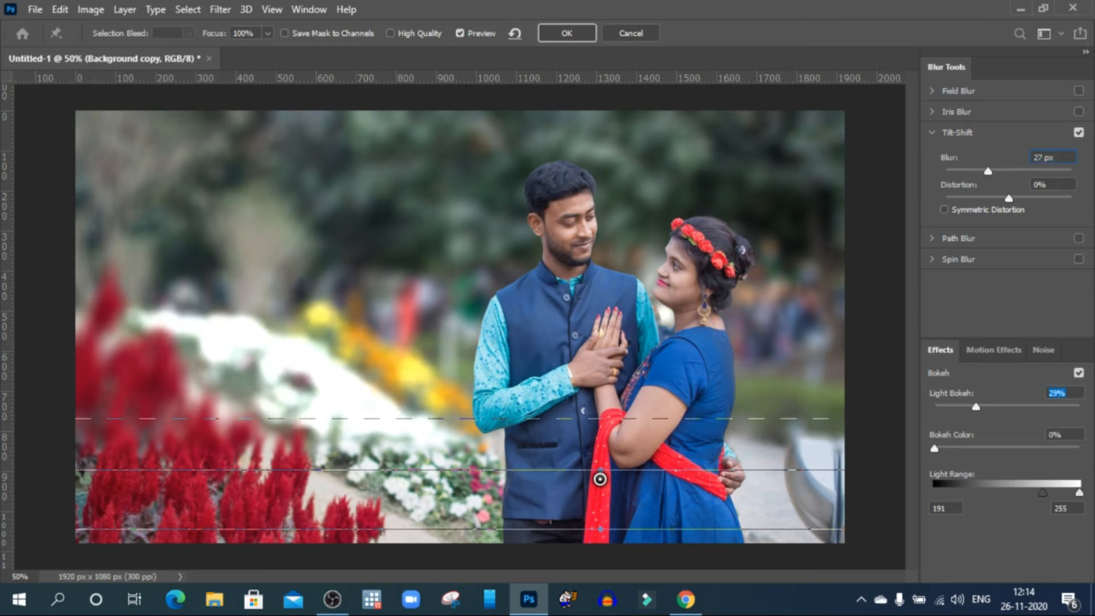
{"action": "left_click_drag", "start_coordinate": [935, 449], "coordinate": [1024, 449]}
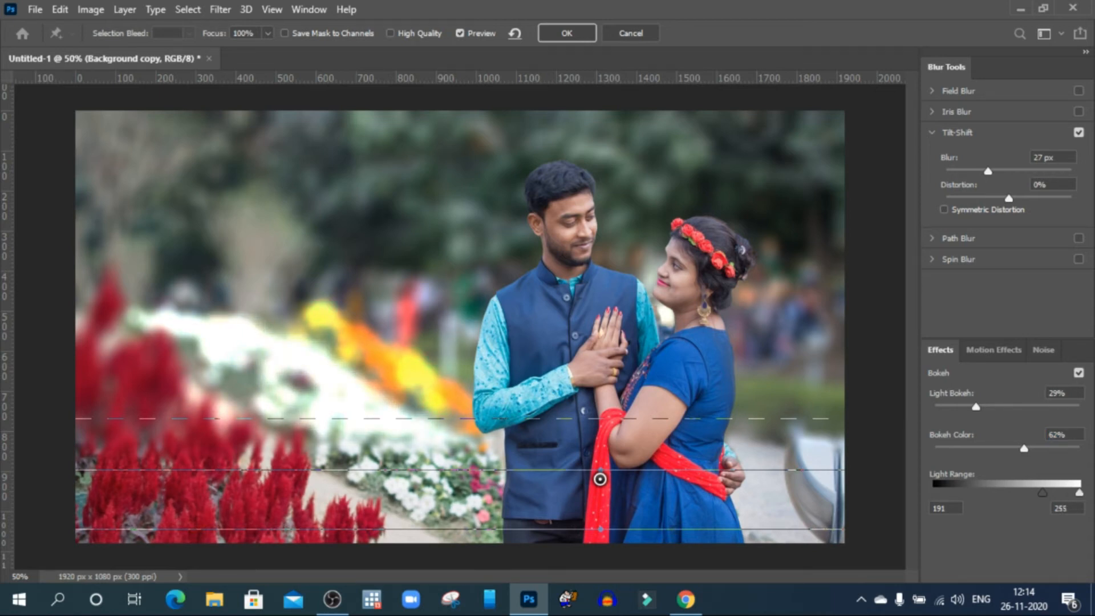
{"action": "left_click_drag", "start_coordinate": [1043, 493], "coordinate": [1076, 493]}
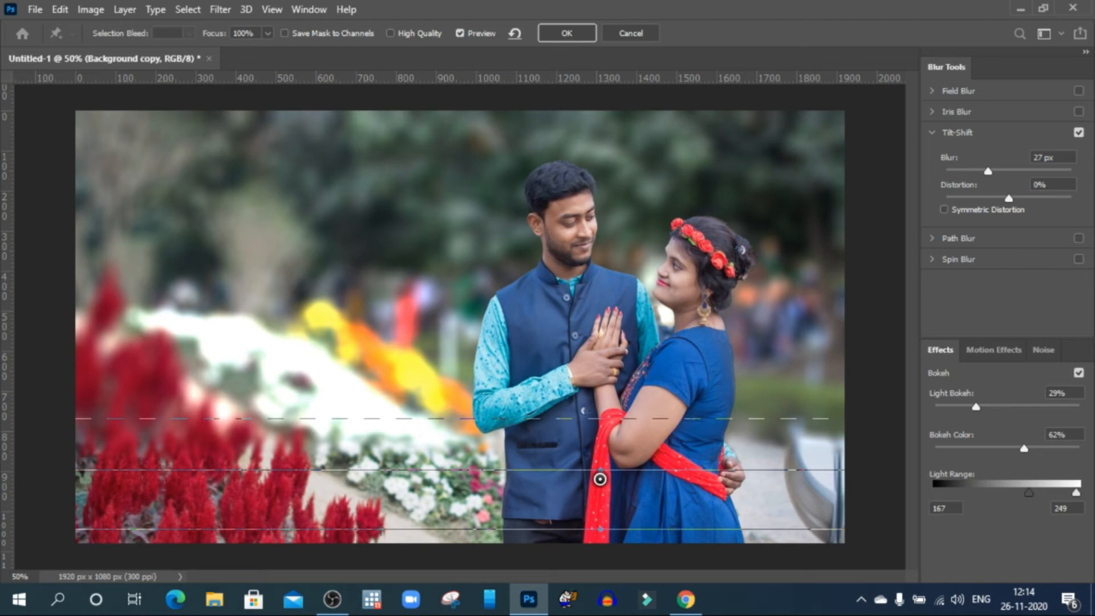
{"action": "left_click_drag", "start_coordinate": [976, 406], "coordinate": [973, 407]}
{"action": "left_click_drag", "start_coordinate": [1025, 448], "coordinate": [1031, 449]}
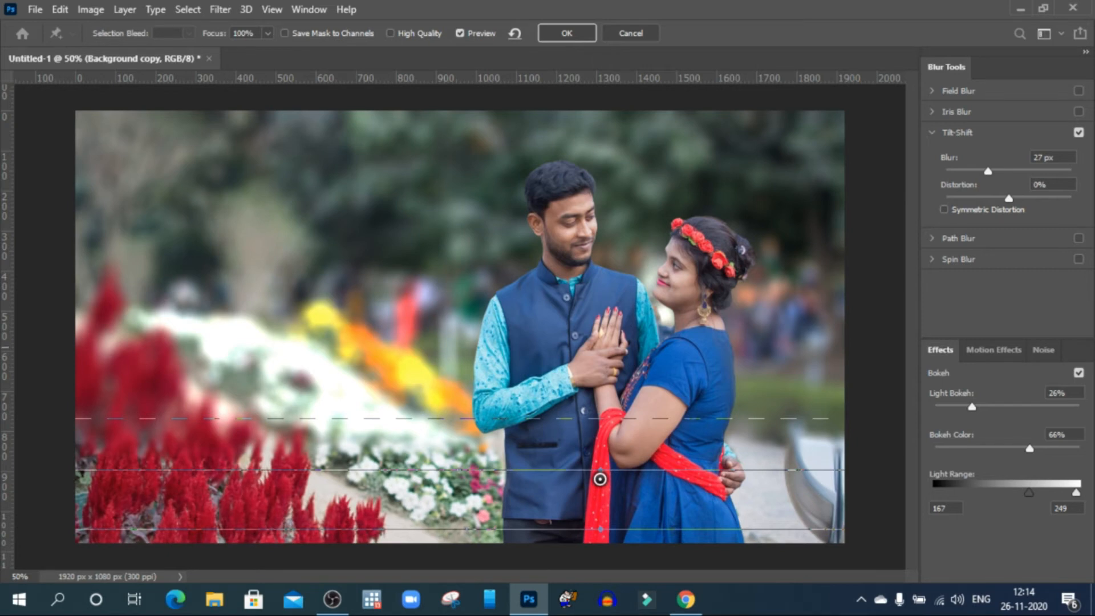
{"action": "key", "text": "Return"}
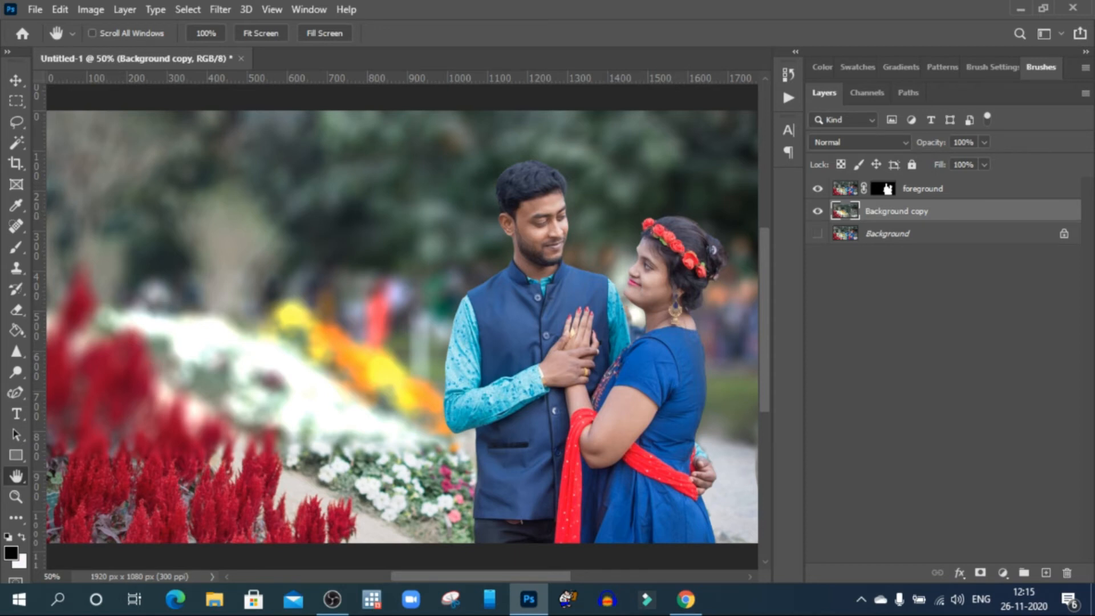
Show the original Background layer and toggle the Background copy's visibility to compare the blurred and unblurred backgrounds.
{"action": "left_click", "coordinate": [818, 234]}
{"action": "left_click", "coordinate": [817, 211]}
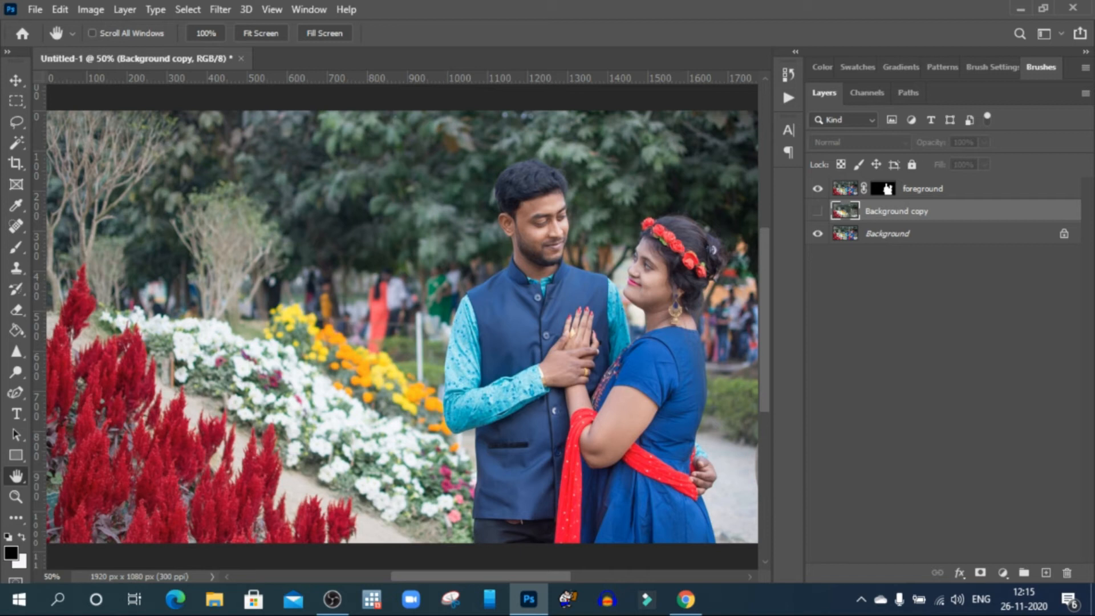
{"action": "left_click", "coordinate": [817, 211]}
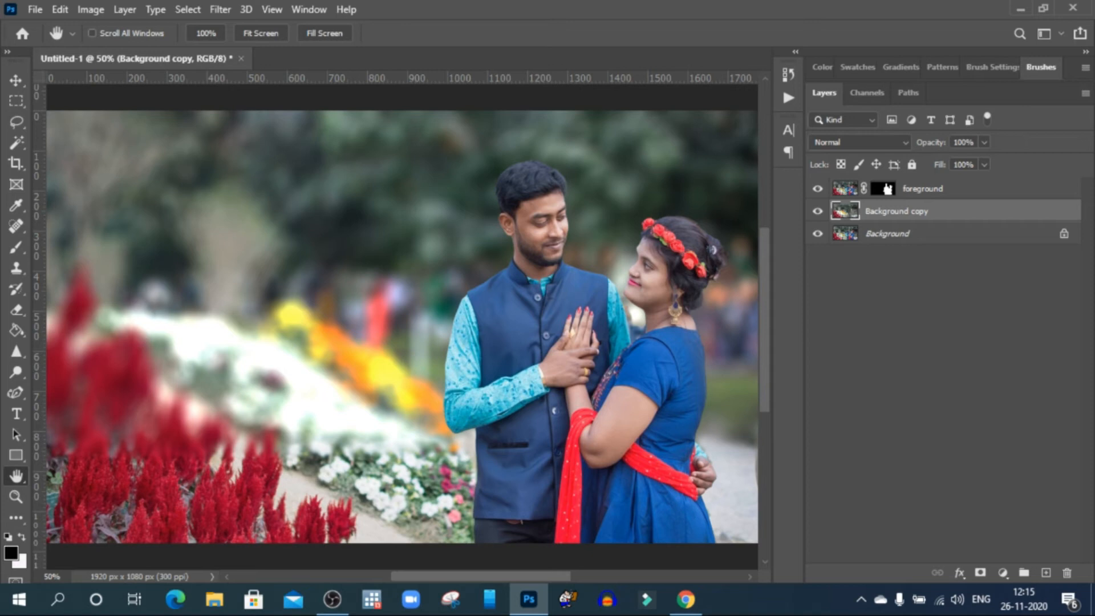
Add a Color Lookup adjustment layer above the Background copy and step through the EB 2020 3D LUTs to a dark teal background grade.
{"action": "left_click", "coordinate": [1003, 572]}
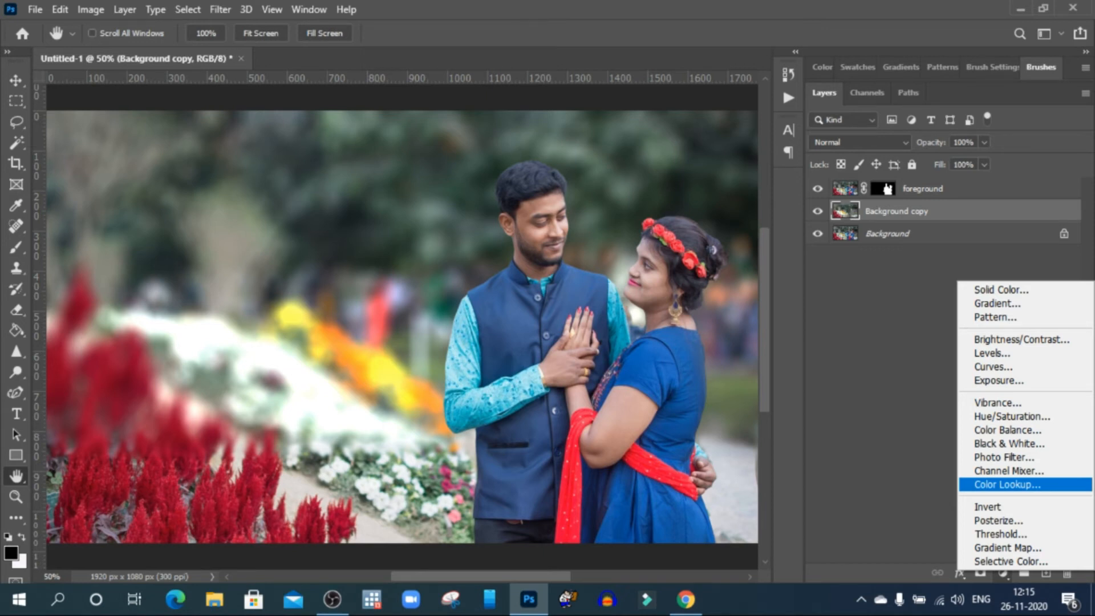
{"action": "key", "text": "Escape"}
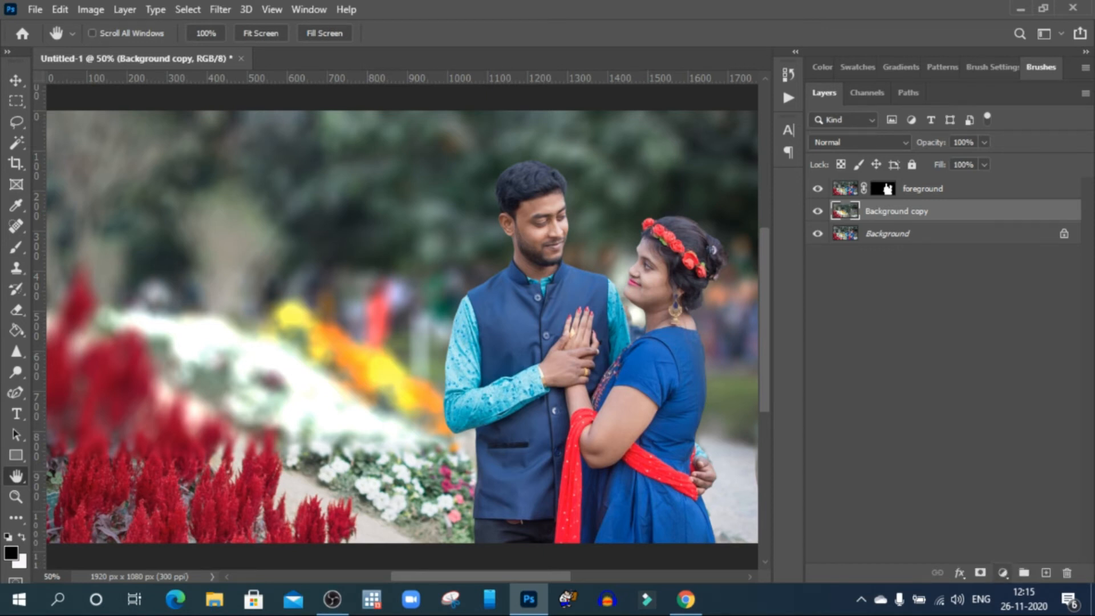
{"action": "left_click", "coordinate": [1002, 572]}
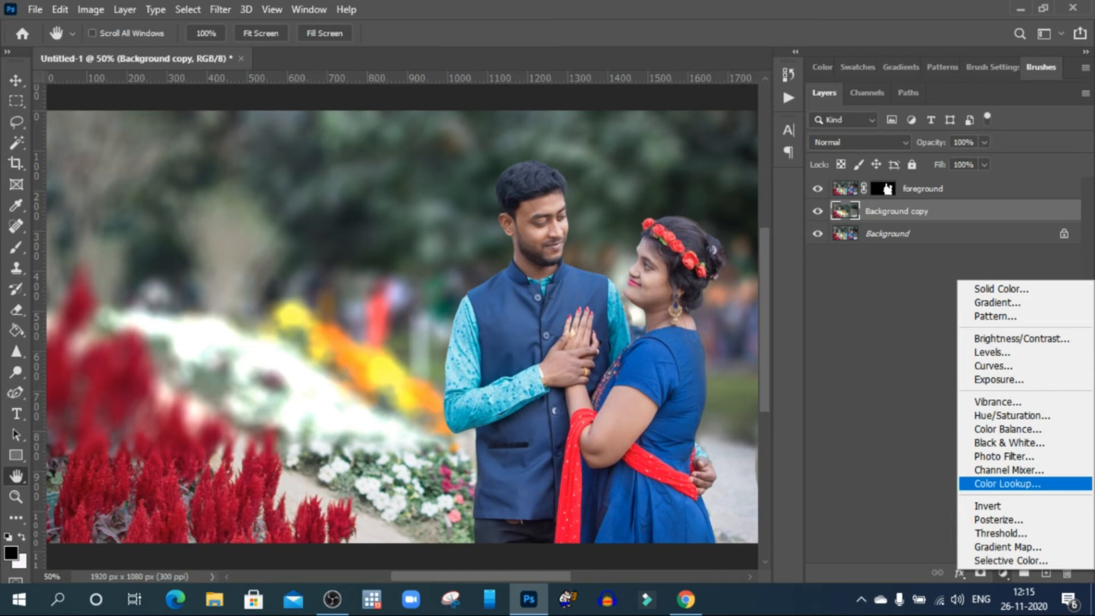
{"action": "left_click", "coordinate": [1007, 483]}
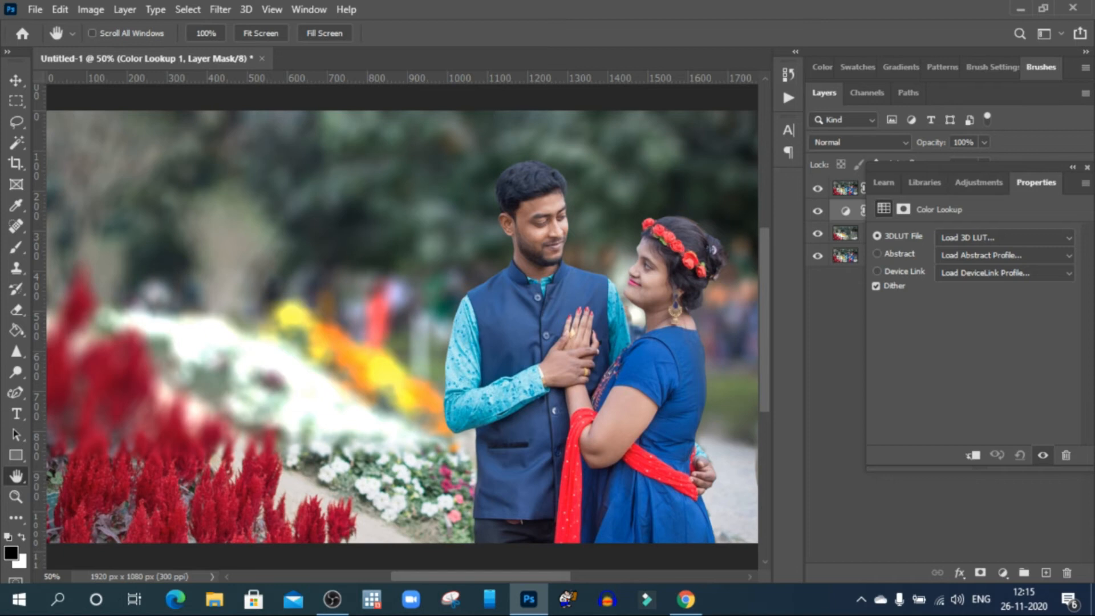
{"action": "left_click", "coordinate": [1004, 238]}
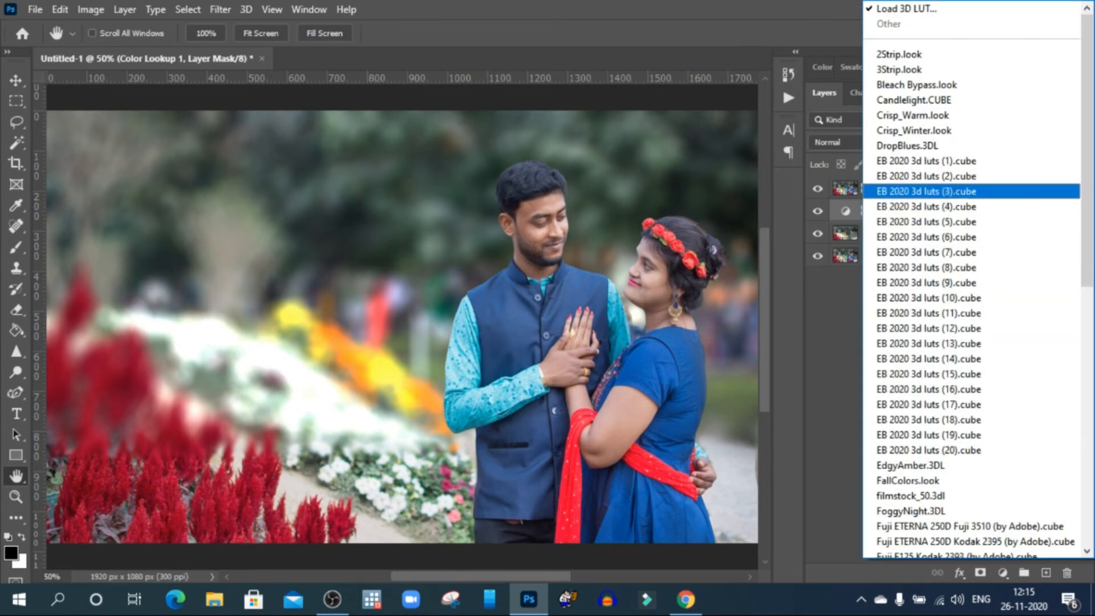
{"action": "left_click", "coordinate": [972, 160]}
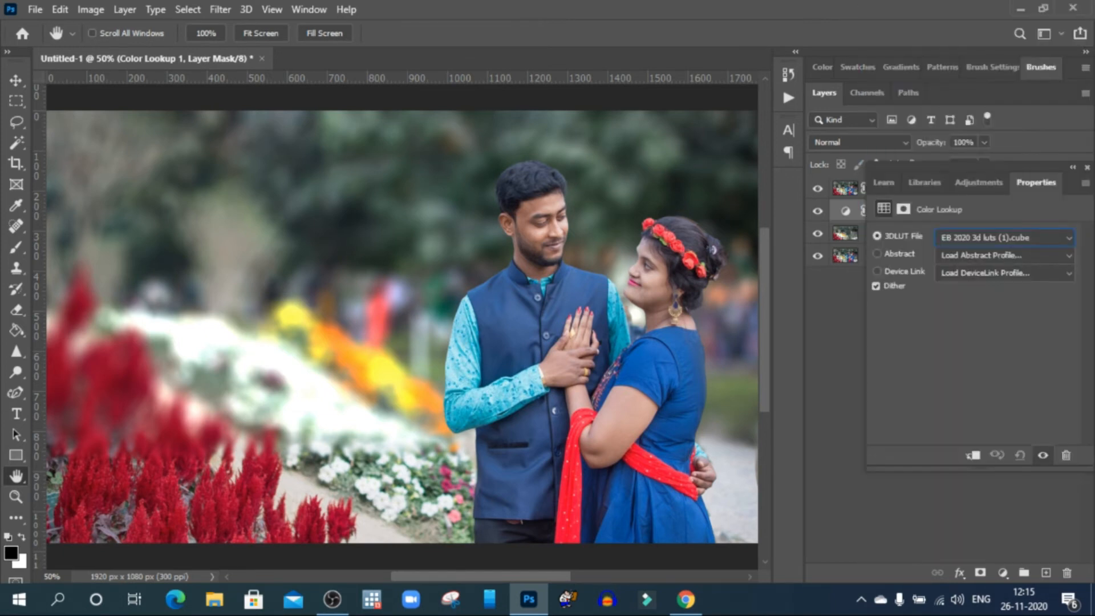
{"action": "key", "text": "Down"}
{"action": "key", "text": "Down"}
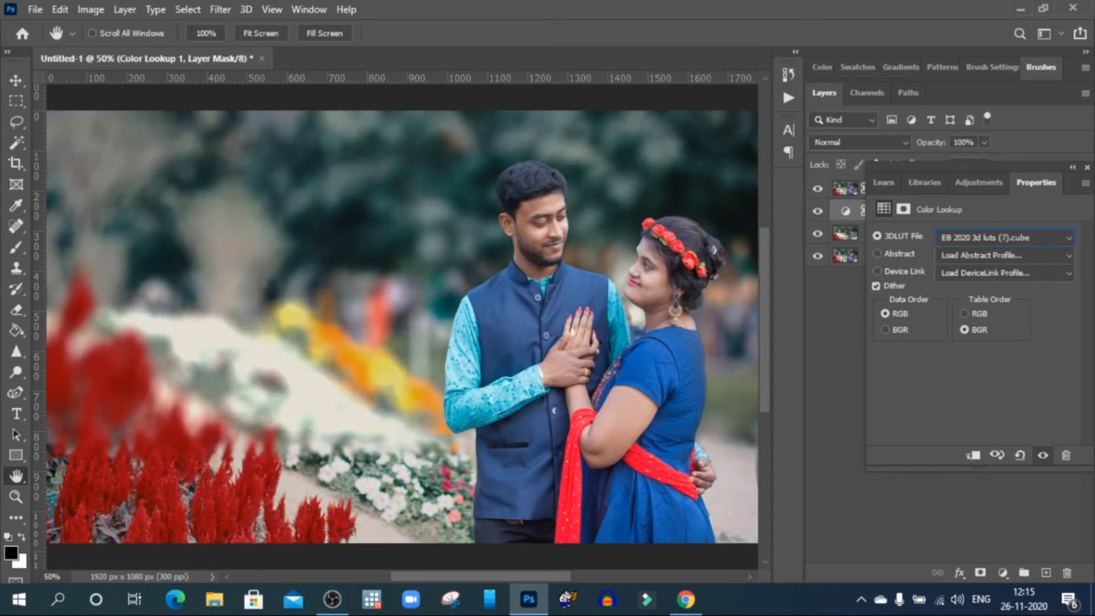
{"action": "key", "text": "Down"}
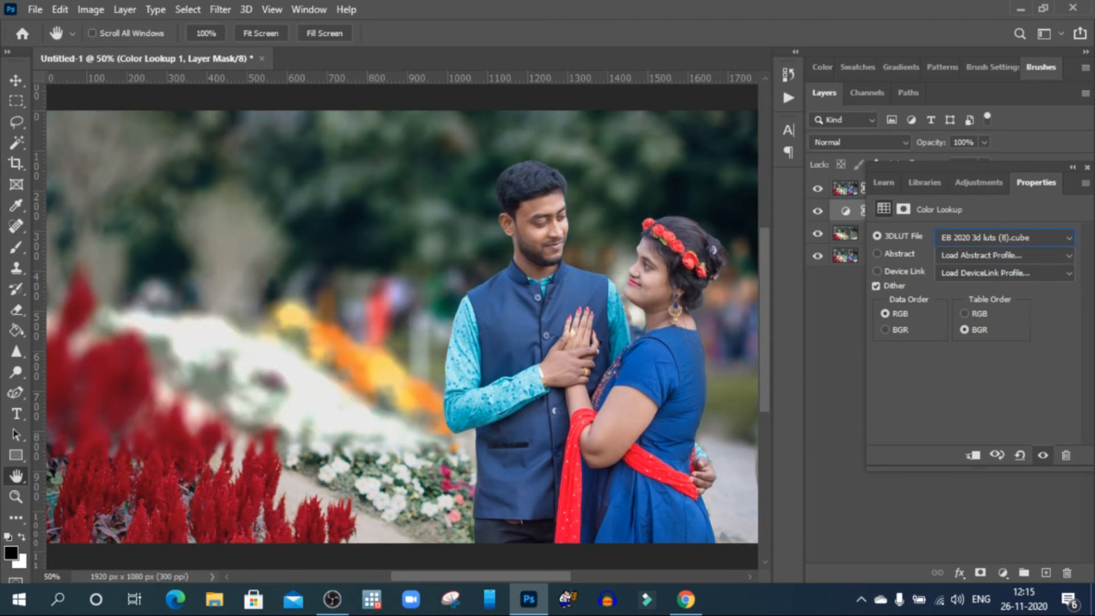
{"action": "key", "text": "Down"}
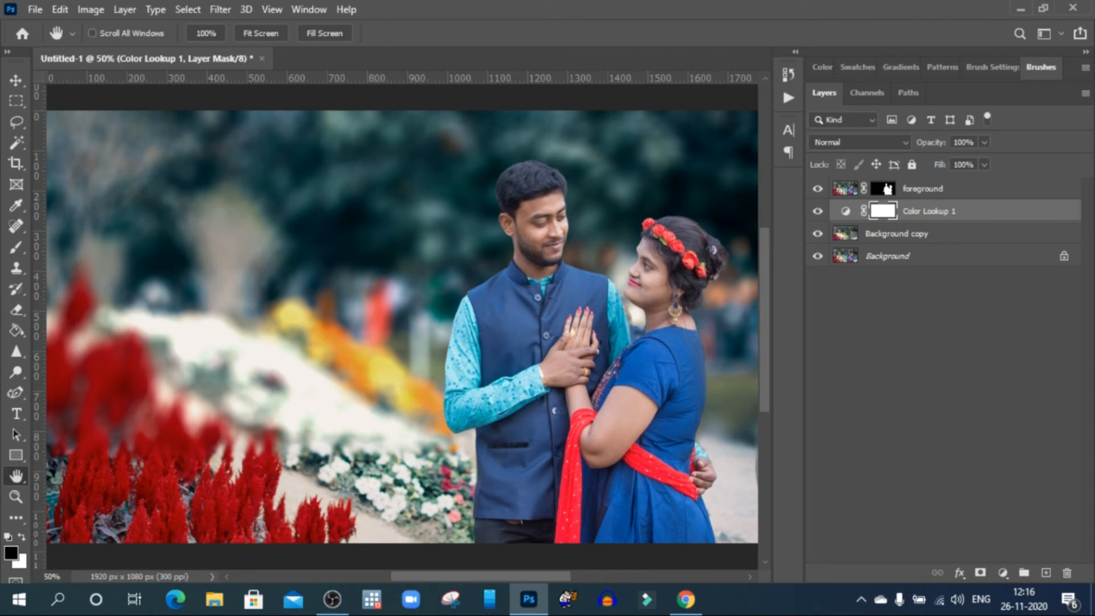
Add a Hue/Saturation adjustment layer below the foreground with saturation -37, lightness -11 and a slight negative hue shift.
{"action": "left_click", "coordinate": [1003, 573]}
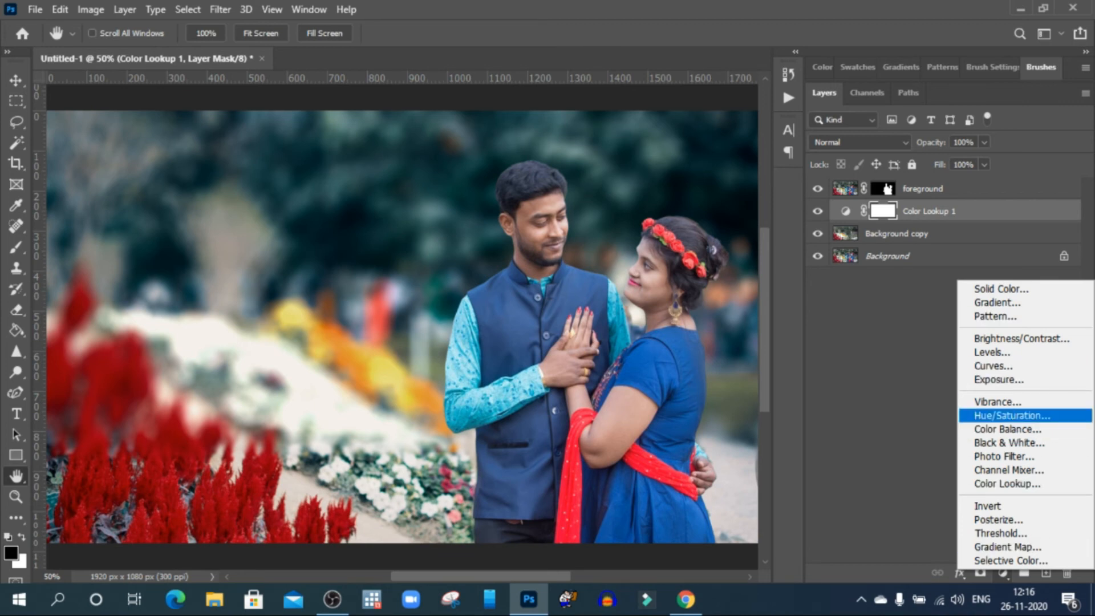
{"action": "left_click", "coordinate": [1012, 415]}
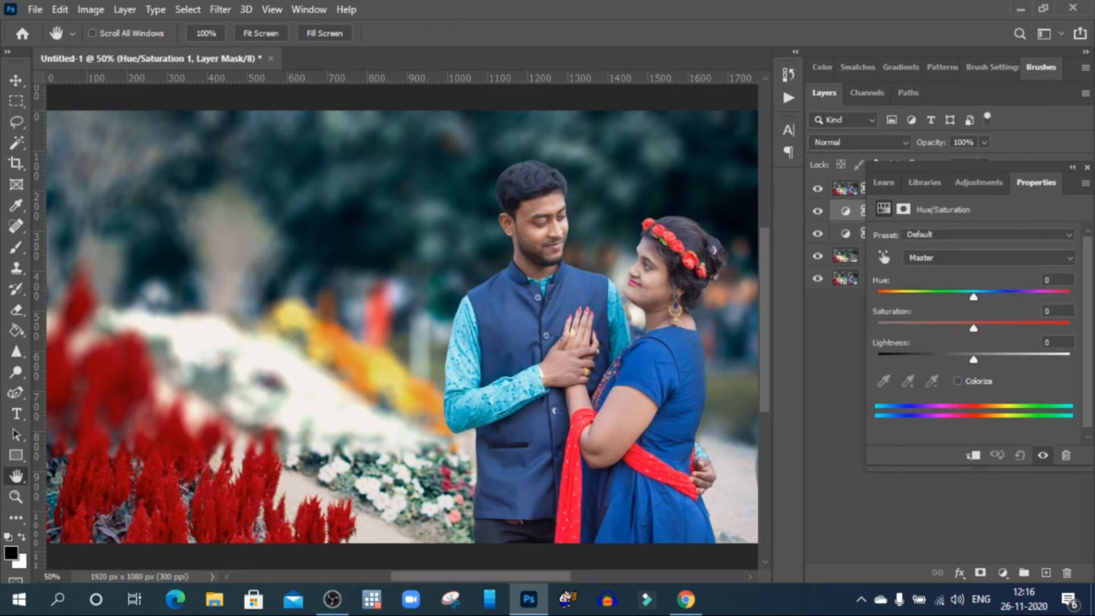
{"action": "left_click_drag", "start_coordinate": [974, 360], "coordinate": [946, 328]}
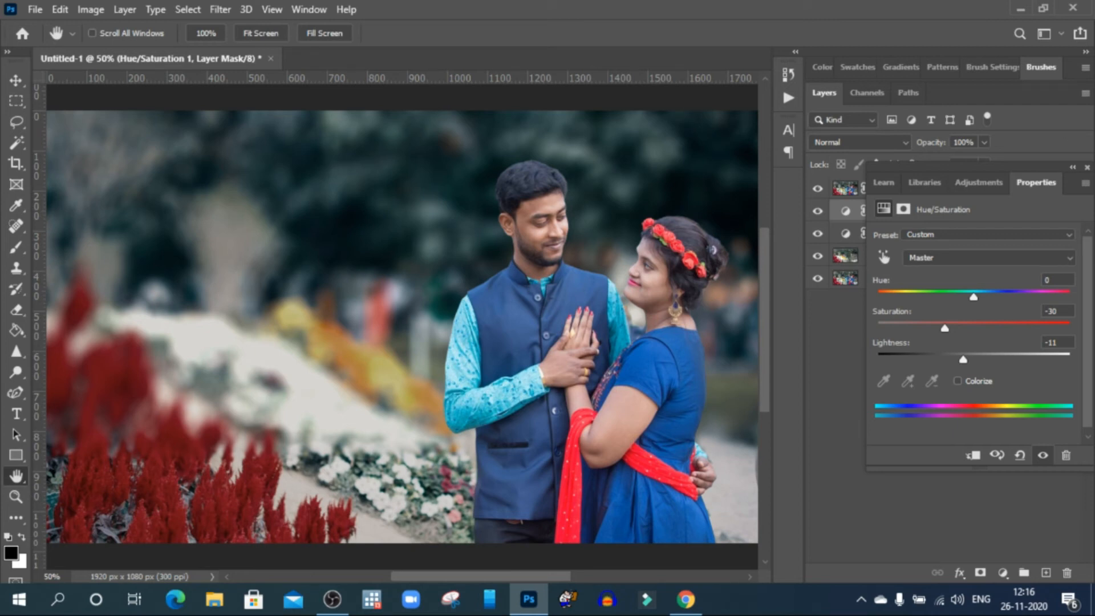
{"action": "left_click_drag", "start_coordinate": [945, 328], "coordinate": [938, 328]}
{"action": "left_click_drag", "start_coordinate": [970, 167], "coordinate": [909, 171]}
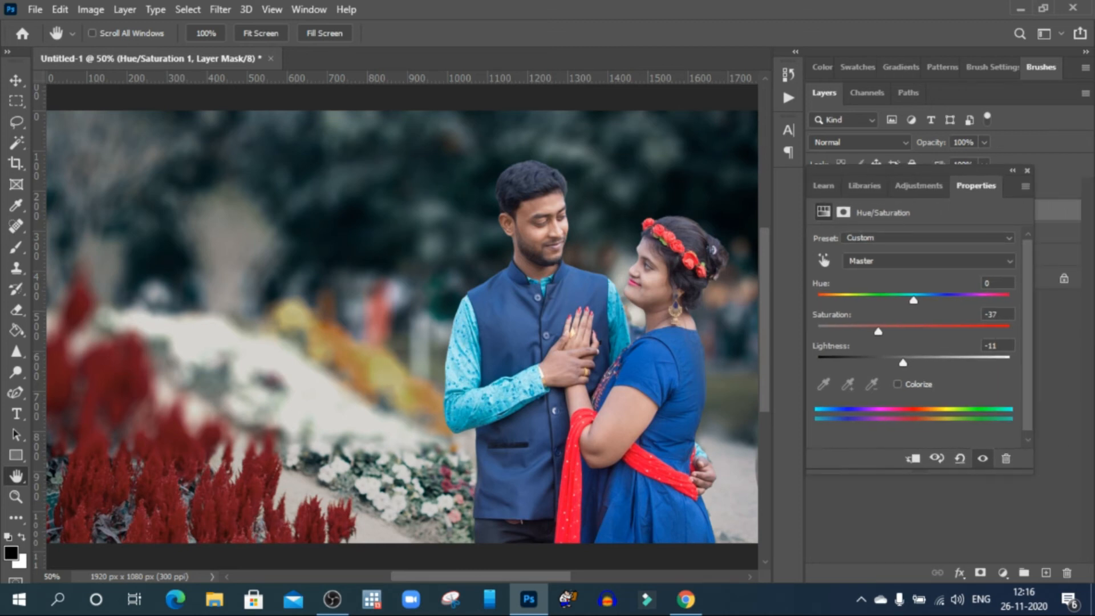
{"action": "mouse_move", "coordinate": [914, 301]}
{"action": "left_mouse_down"}
{"action": "mouse_move", "coordinate": [890, 300]}
{"action": "mouse_move", "coordinate": [910, 300]}
{"action": "left_mouse_up"}
{"action": "left_click", "coordinate": [1027, 170]}
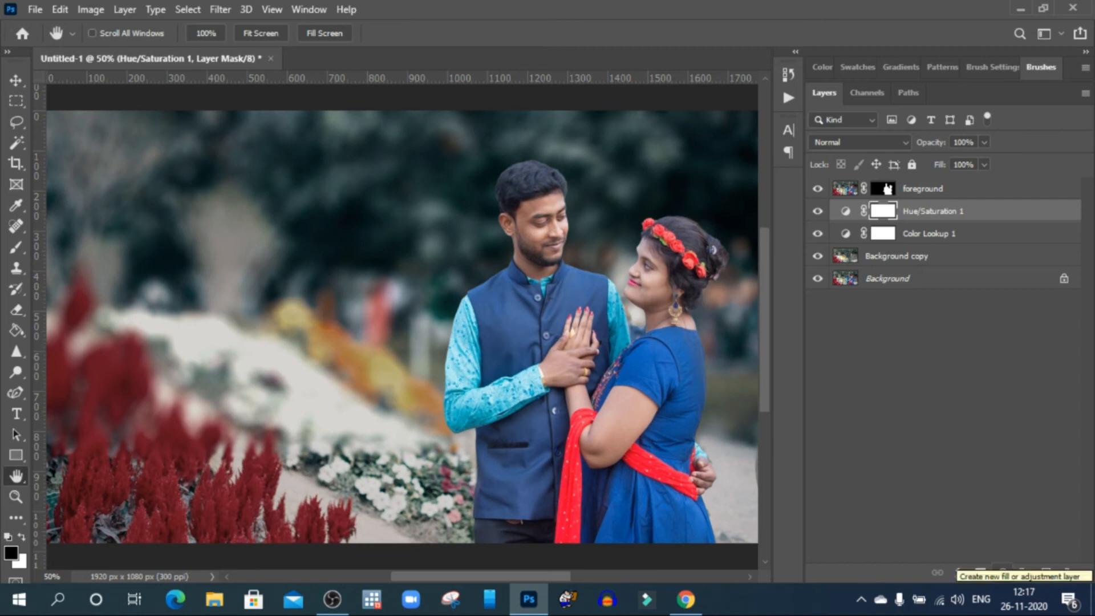
Add a Levels adjustment layer below the foreground and lower its output white level to about 240.
{"action": "left_click", "coordinate": [1003, 572]}
{"action": "left_click", "coordinate": [992, 358]}
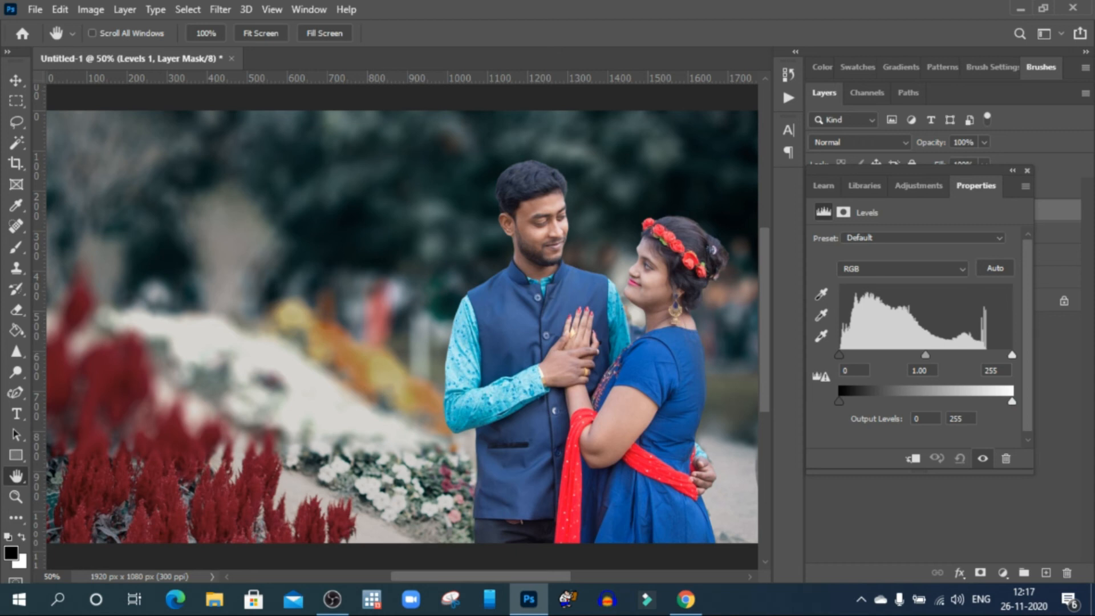
{"action": "left_click_drag", "start_coordinate": [1012, 401], "coordinate": [1002, 401]}
{"action": "left_click_drag", "start_coordinate": [839, 401], "coordinate": [839, 401]}
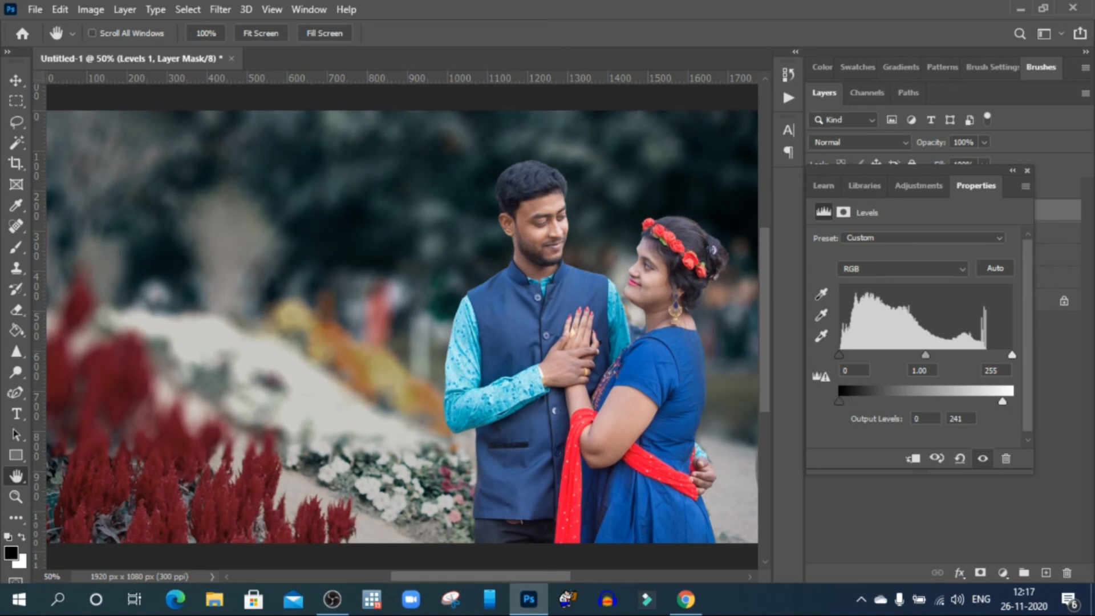
{"action": "left_click_drag", "start_coordinate": [1003, 402], "coordinate": [1001, 401]}
{"action": "left_click_drag", "start_coordinate": [1012, 401], "coordinate": [1001, 401]}
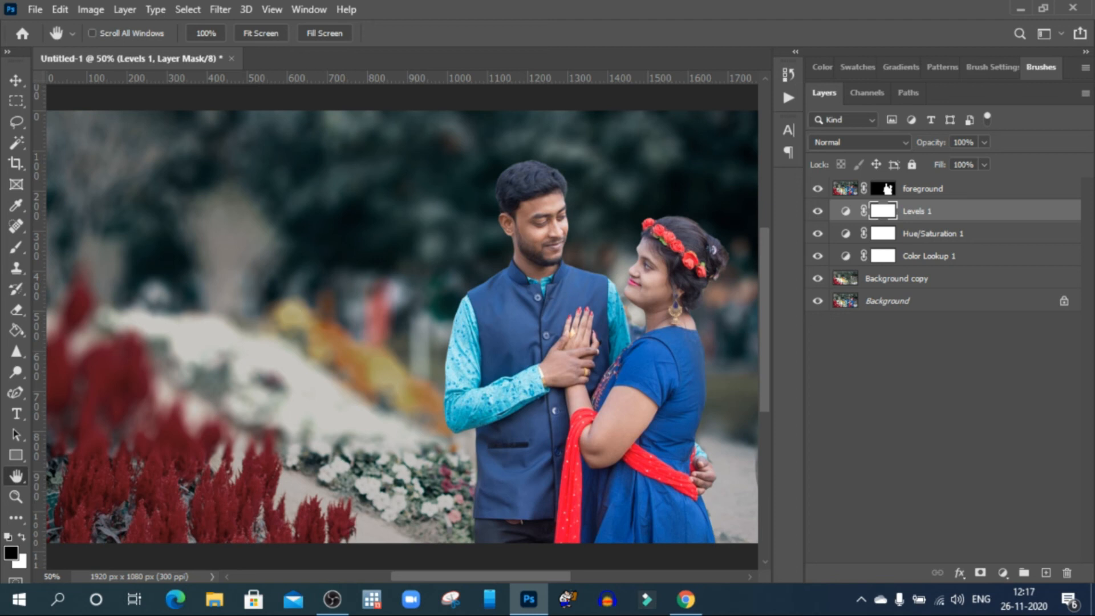
Hide and reshow the Background copy layer to compare the graded background with and without the blur.
{"action": "left_click", "coordinate": [818, 278]}
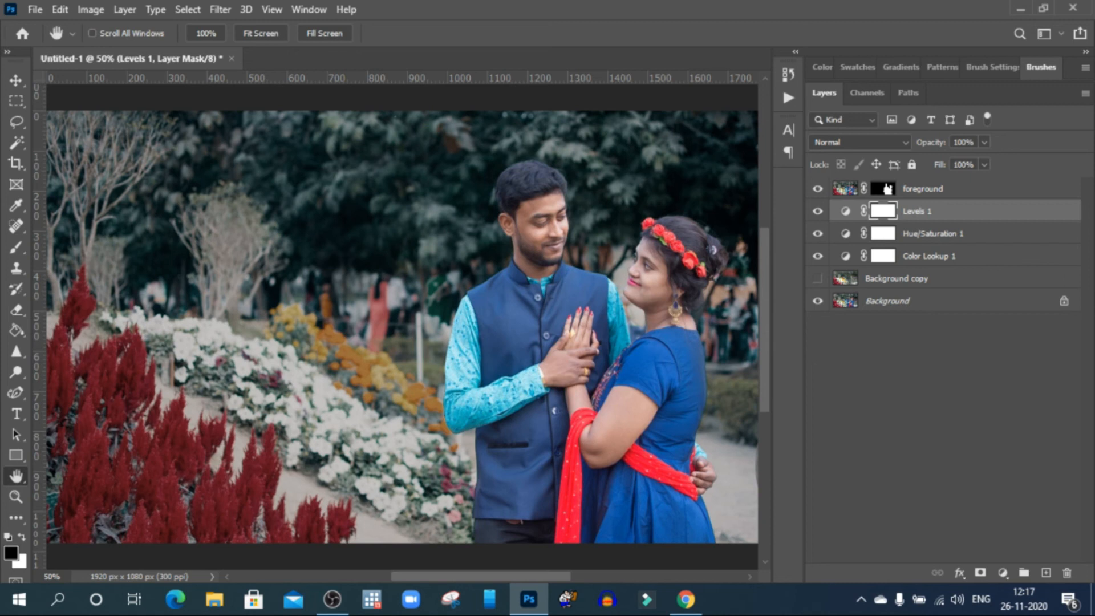
{"action": "left_click", "coordinate": [817, 278]}
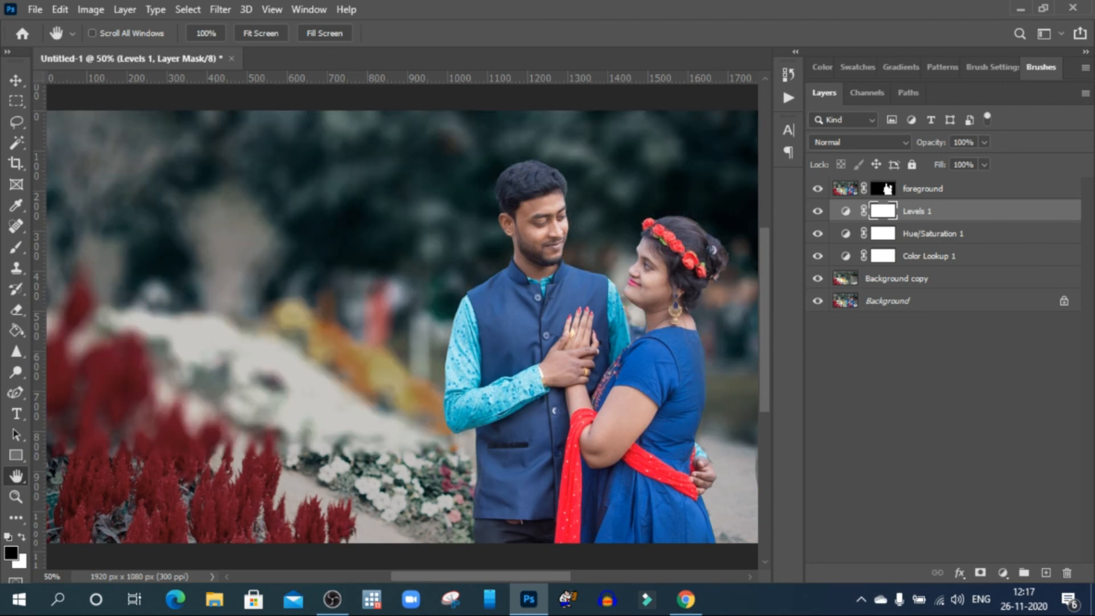
{"action": "scroll", "coordinate": [402, 327], "scroll_direction": "down", "scroll_amount": 3}
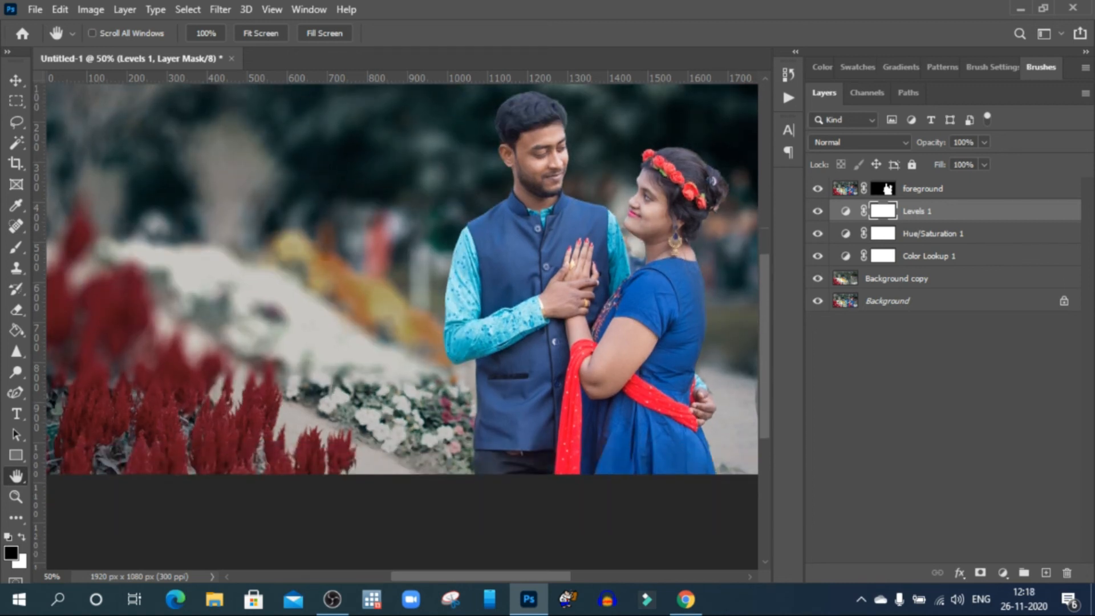
{"action": "scroll", "coordinate": [402, 326], "scroll_direction": "up", "scroll_amount": 2}
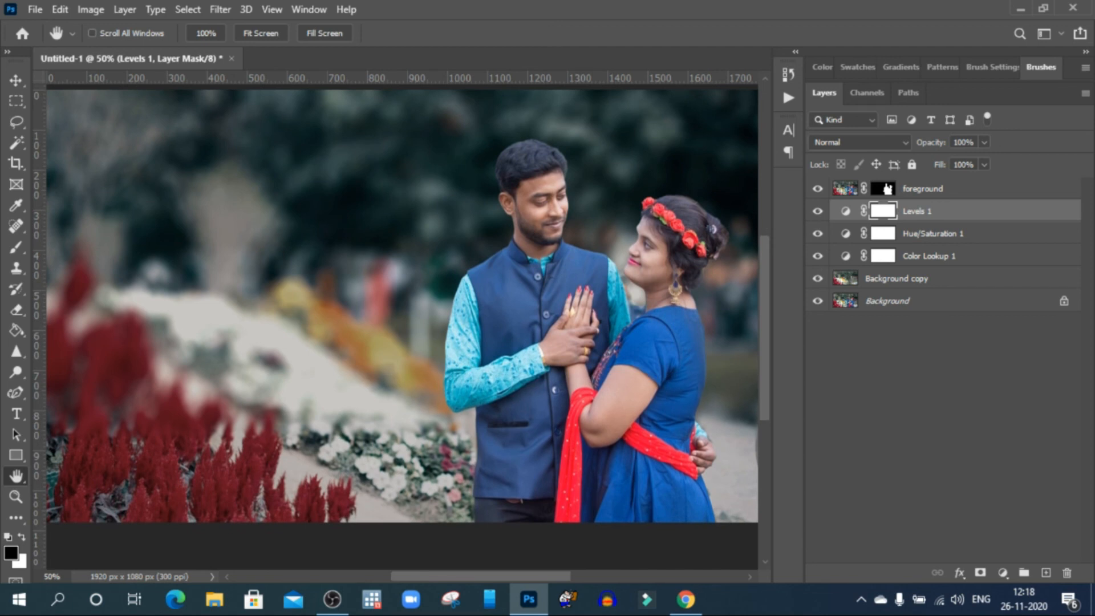